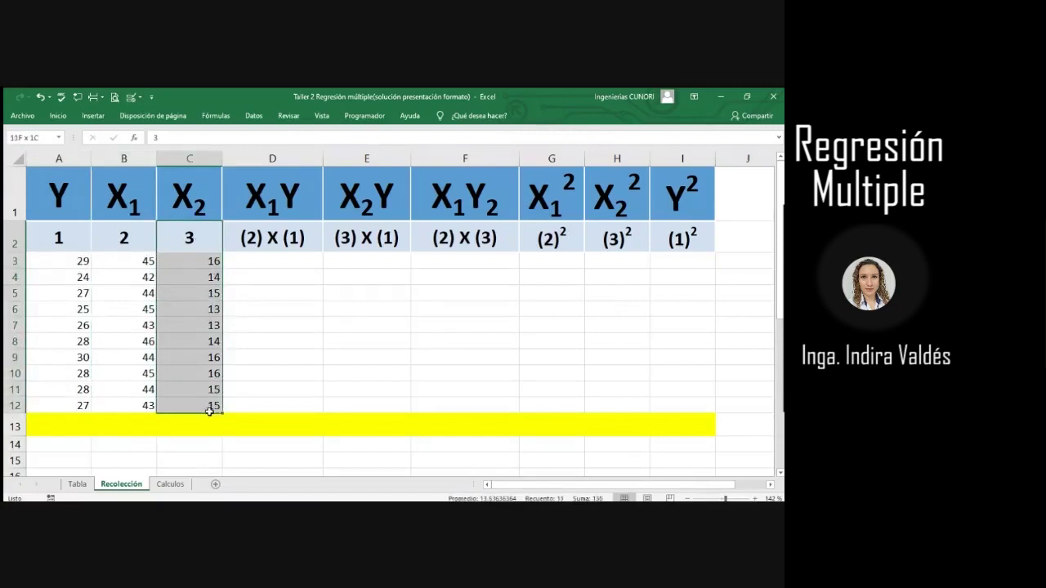
Review the column headings for the products and squares in D1 to I1 of the Recolección sheet.
{"action": "left_click", "coordinate": [122, 409]}
{"action": "left_click", "coordinate": [268, 295]}
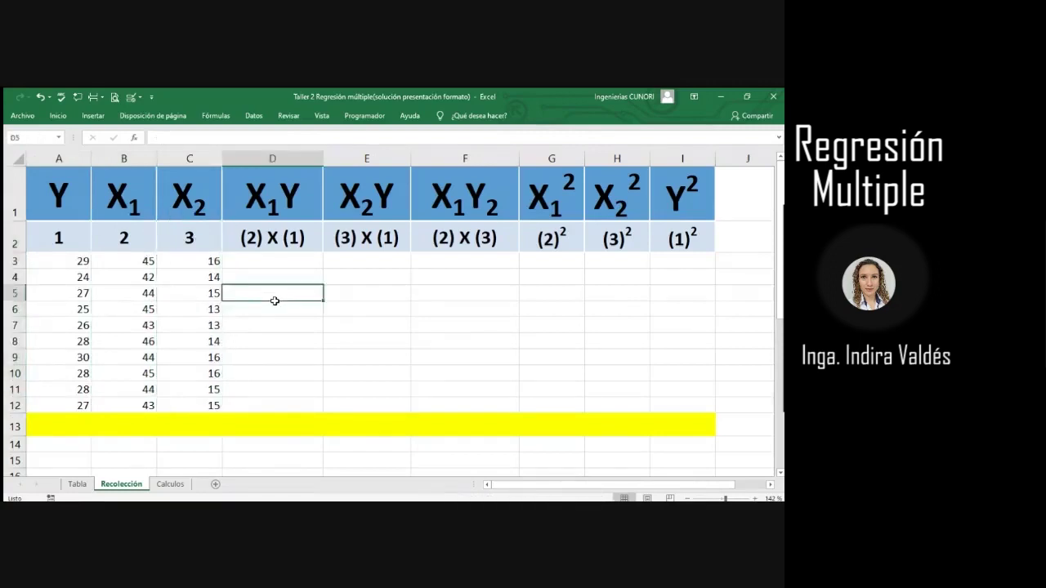
{"action": "left_click", "coordinate": [260, 206]}
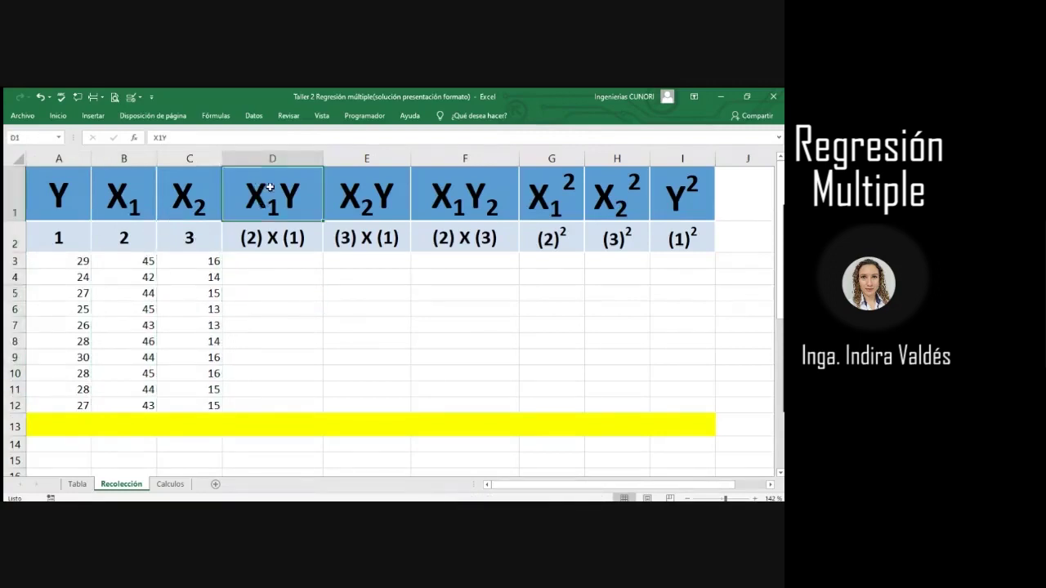
{"action": "left_click", "coordinate": [382, 216]}
{"action": "left_click", "coordinate": [478, 211]}
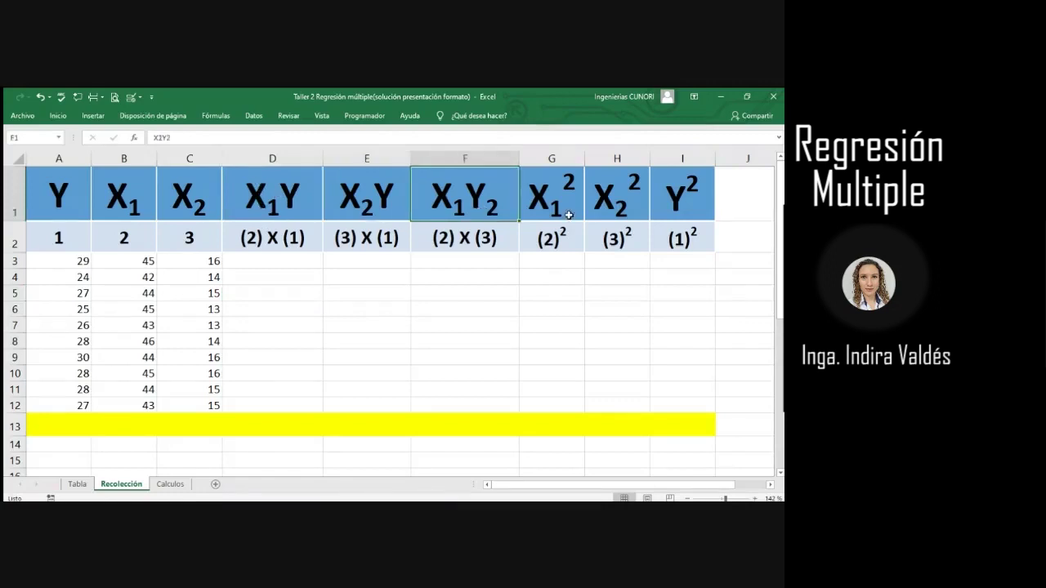
{"action": "left_click", "coordinate": [563, 211]}
{"action": "left_click_drag", "start_coordinate": [622, 208], "coordinate": [645, 233]}
{"action": "left_click", "coordinate": [648, 203]}
{"action": "left_click", "coordinate": [680, 207]}
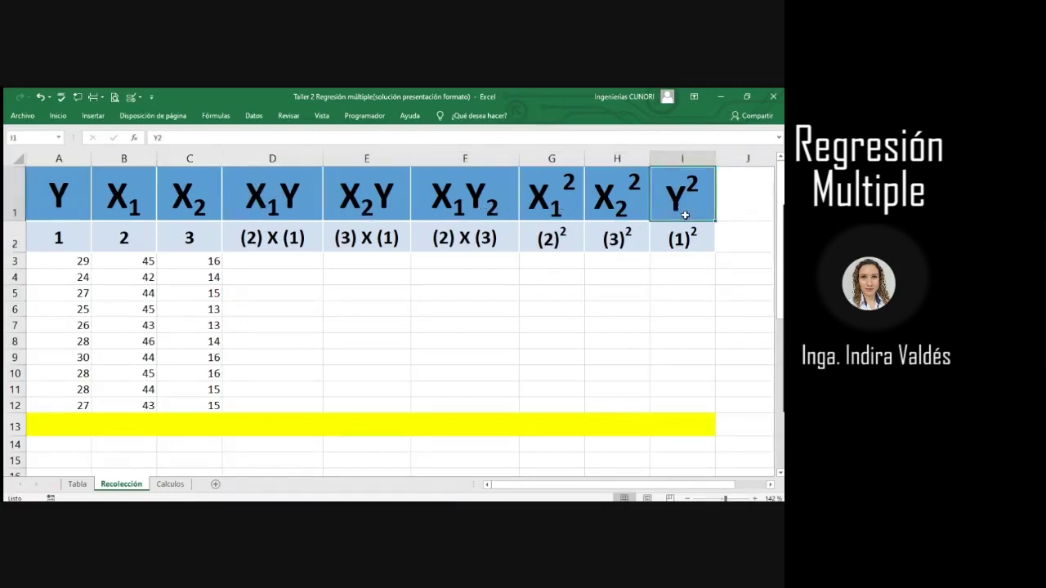
Examine the empty calculation columns D to I and the yellow totals row of the data table.
{"action": "left_click", "coordinate": [276, 261]}
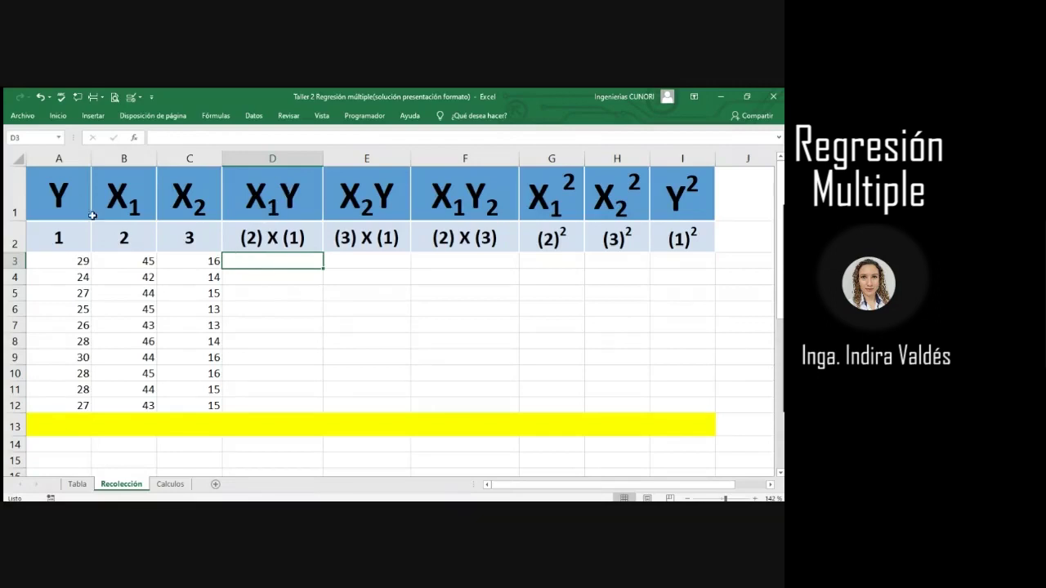
{"action": "left_click", "coordinate": [133, 267]}
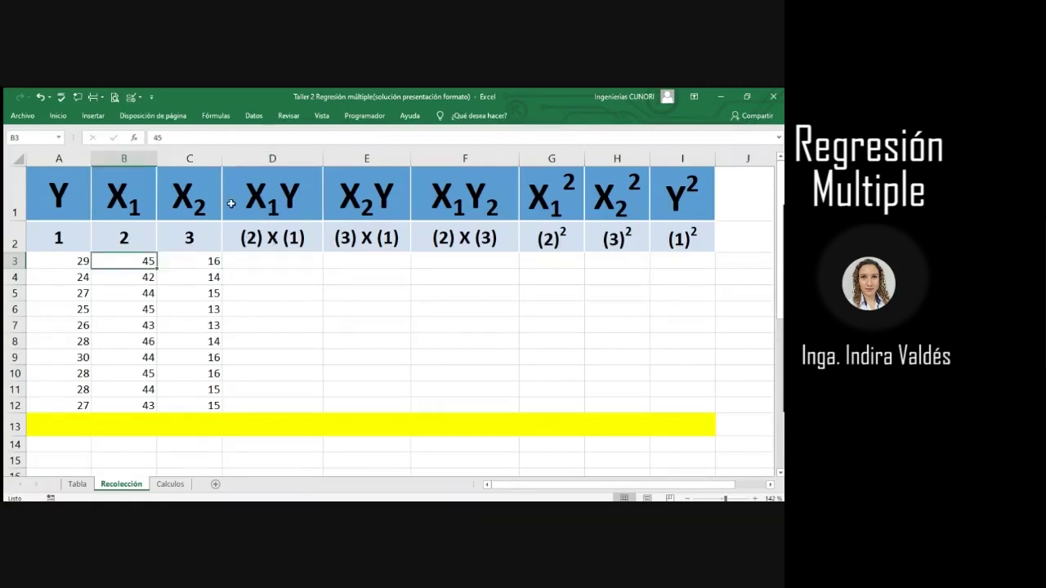
{"action": "left_click", "coordinate": [263, 266]}
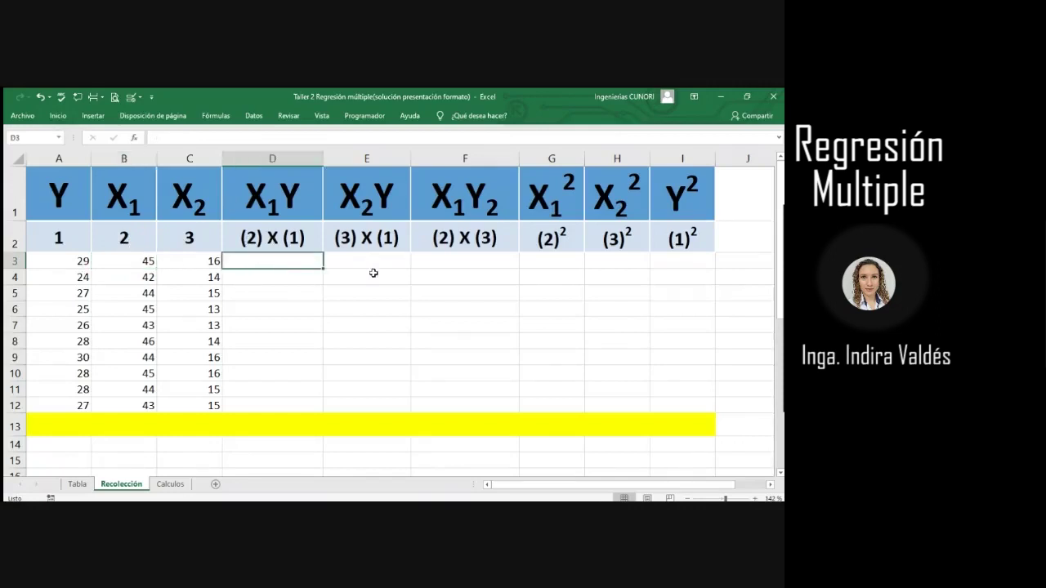
{"action": "left_click", "coordinate": [377, 271]}
{"action": "left_click", "coordinate": [579, 283]}
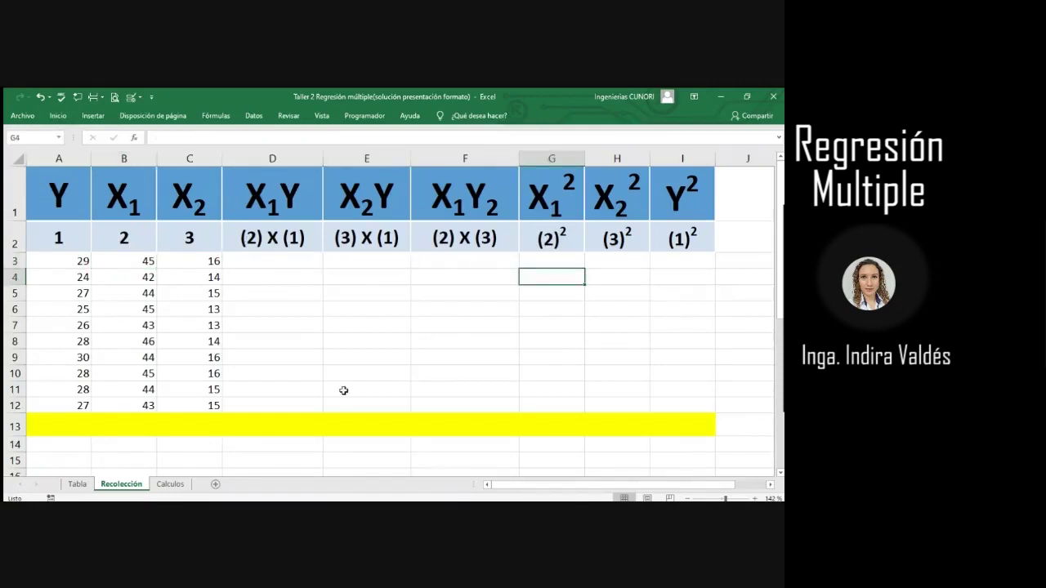
{"action": "left_click_drag", "start_coordinate": [54, 429], "coordinate": [696, 421]}
{"action": "left_click", "coordinate": [327, 330]}
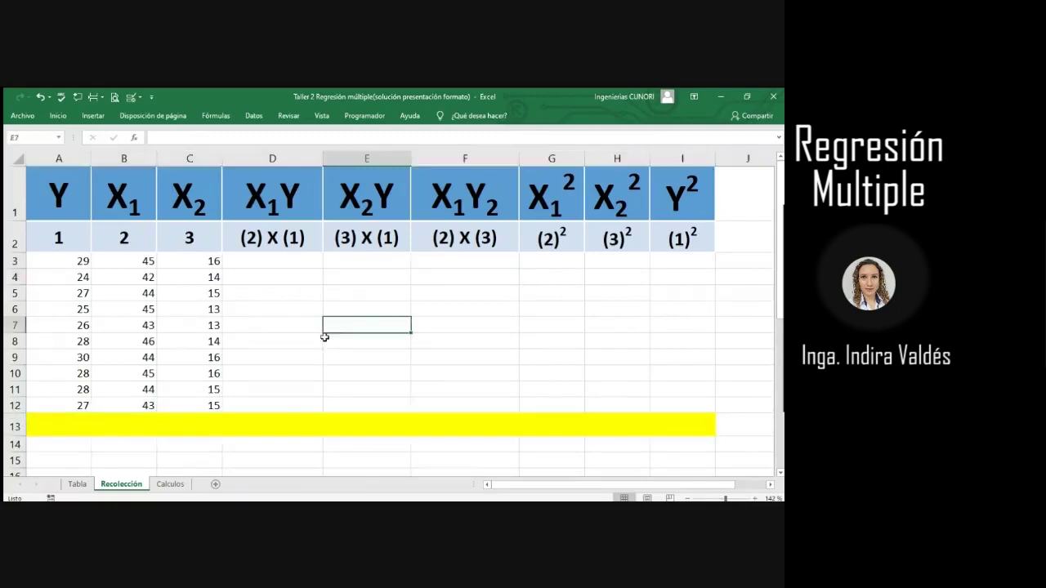
{"action": "left_click", "coordinate": [579, 316]}
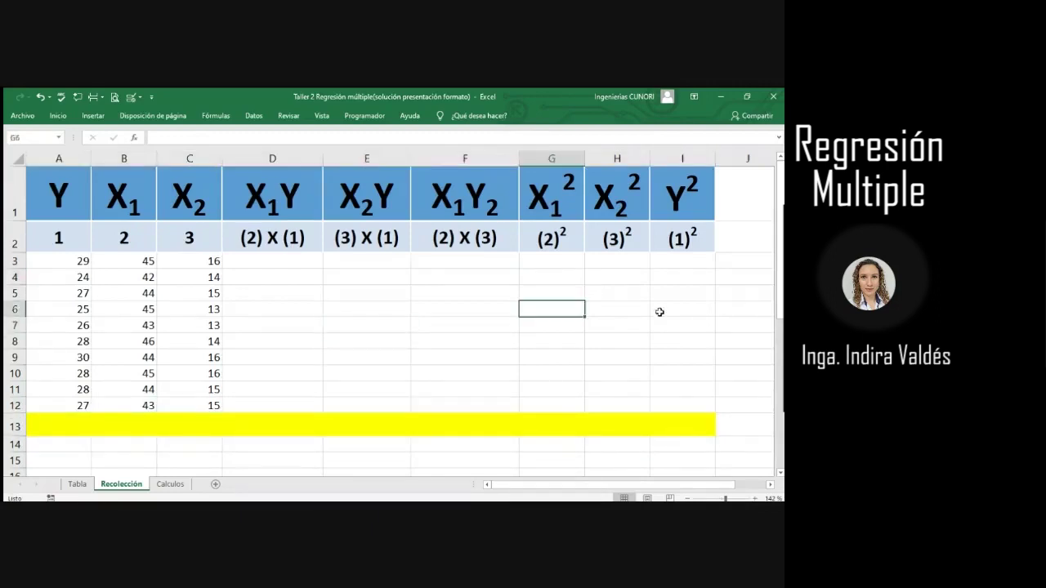
{"action": "left_click", "coordinate": [676, 311]}
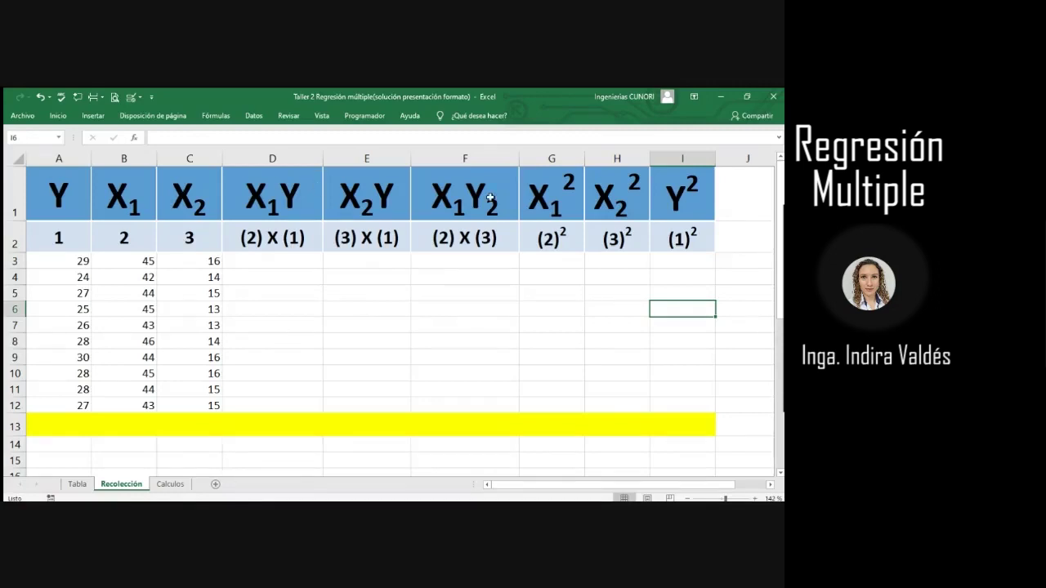
Correct the heading in F1 to X1X2 by replacing the Y with a full-size X, keeping both digits as subscripts.
{"action": "left_click_drag", "start_coordinate": [488, 213], "coordinate": [466, 237]}
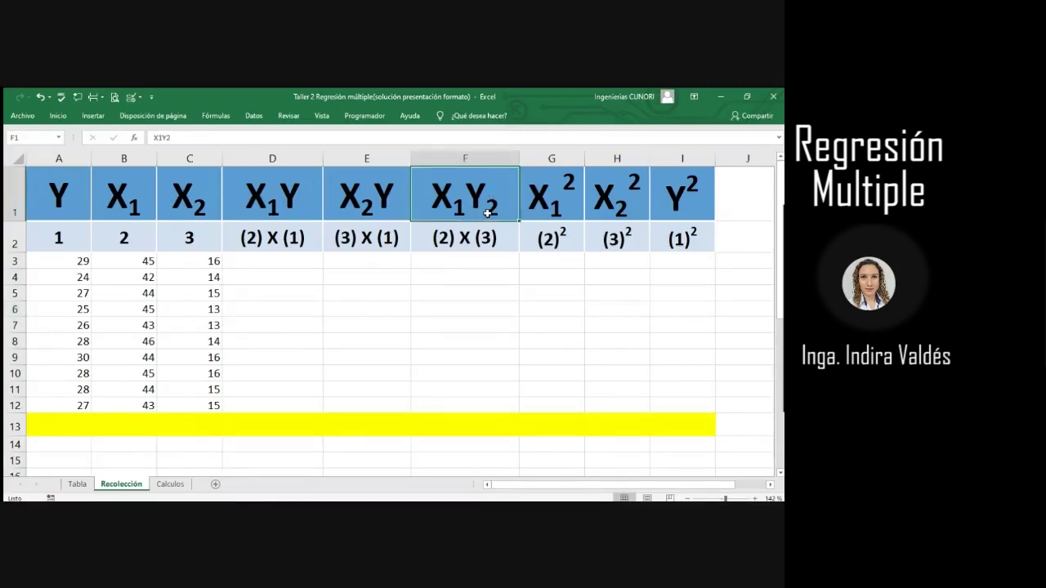
{"action": "key", "text": "alt+h+m+c"}
{"action": "double_click", "coordinate": [459, 215]}
{"action": "key", "text": "Delete"}
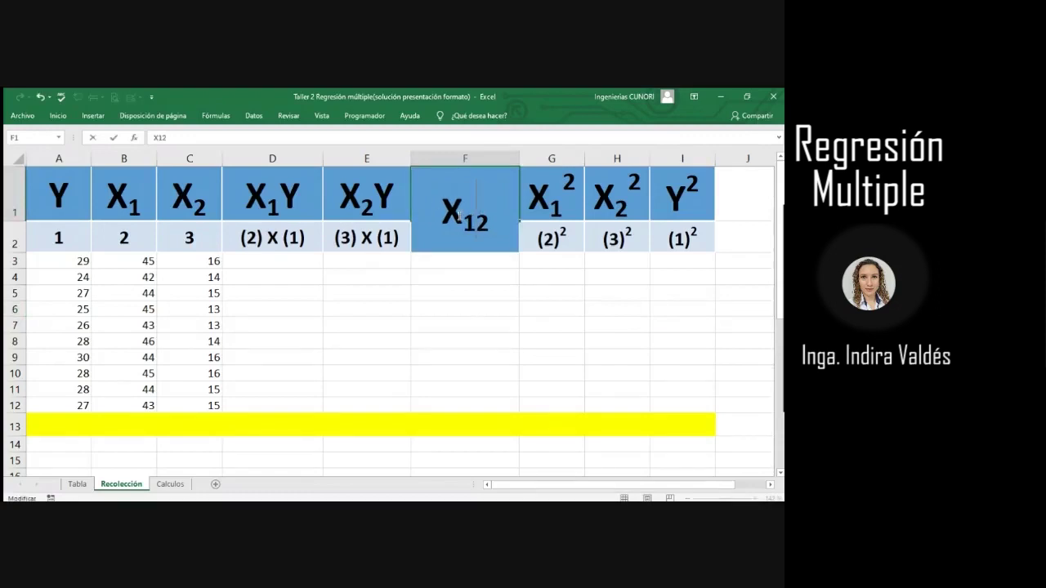
{"action": "type", "text": "X"}
{"action": "key", "text": "BackSpace"}
{"action": "type", "text": "X"}
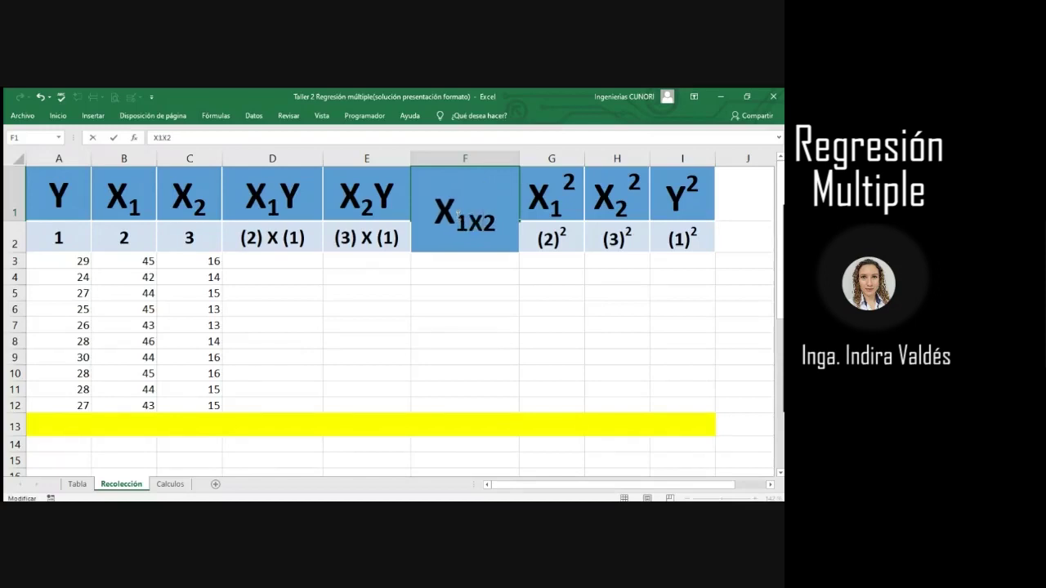
{"action": "key", "text": "shift+Left"}
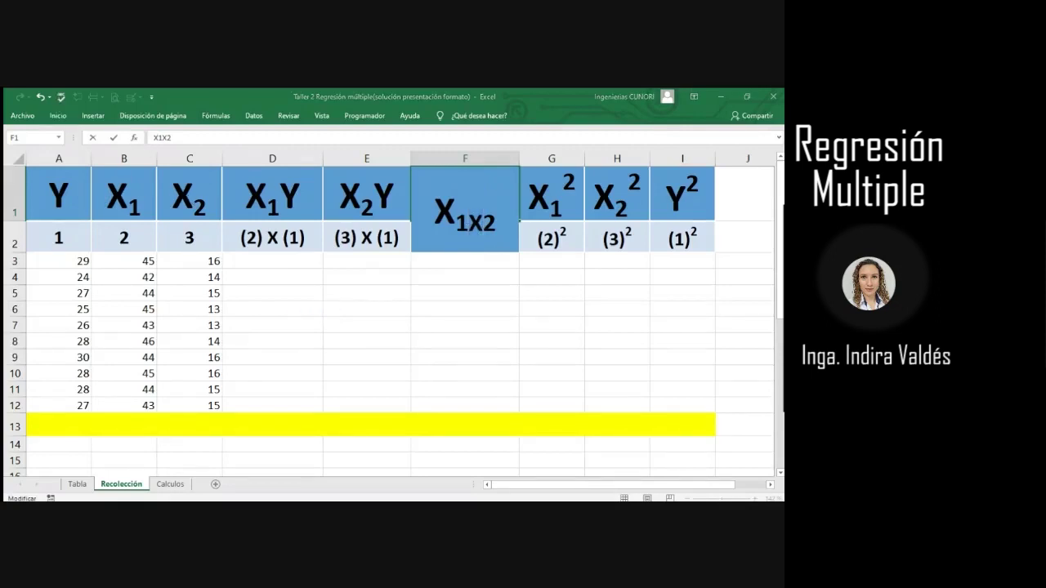
{"action": "key", "text": "Return"}
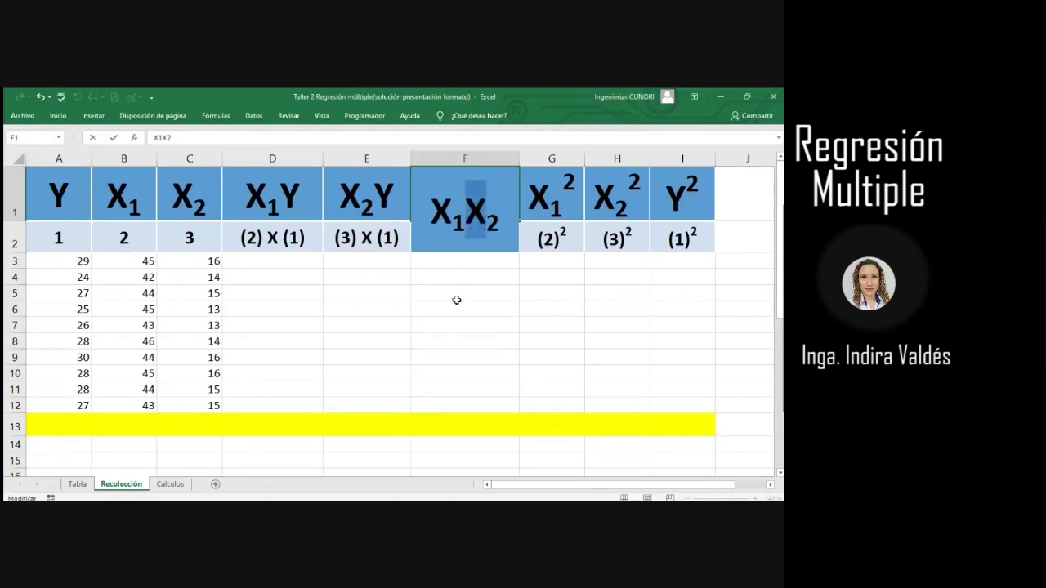
{"action": "left_click", "coordinate": [474, 322]}
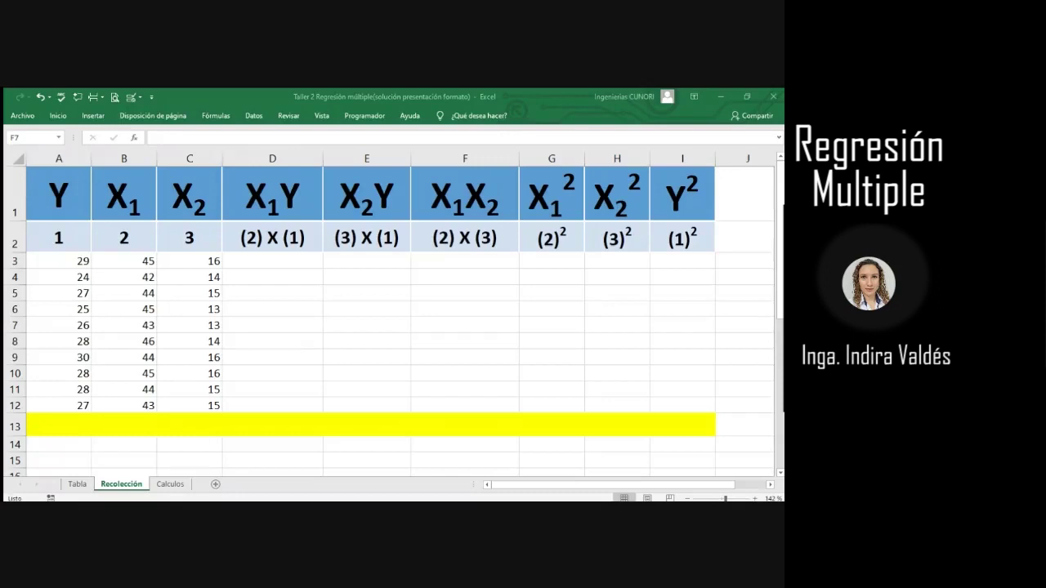
Examine the completed table of products, squares and column totals further down the Recolección sheet.
{"action": "left_click", "coordinate": [464, 324]}
{"action": "scroll", "coordinate": [392, 319], "scroll_direction": "down", "scroll_amount": 5}
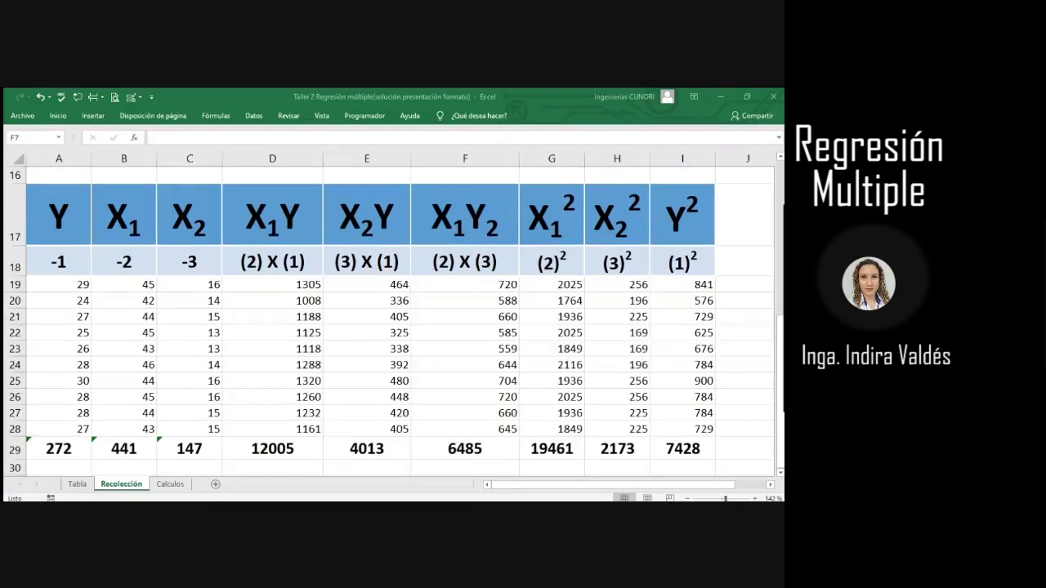
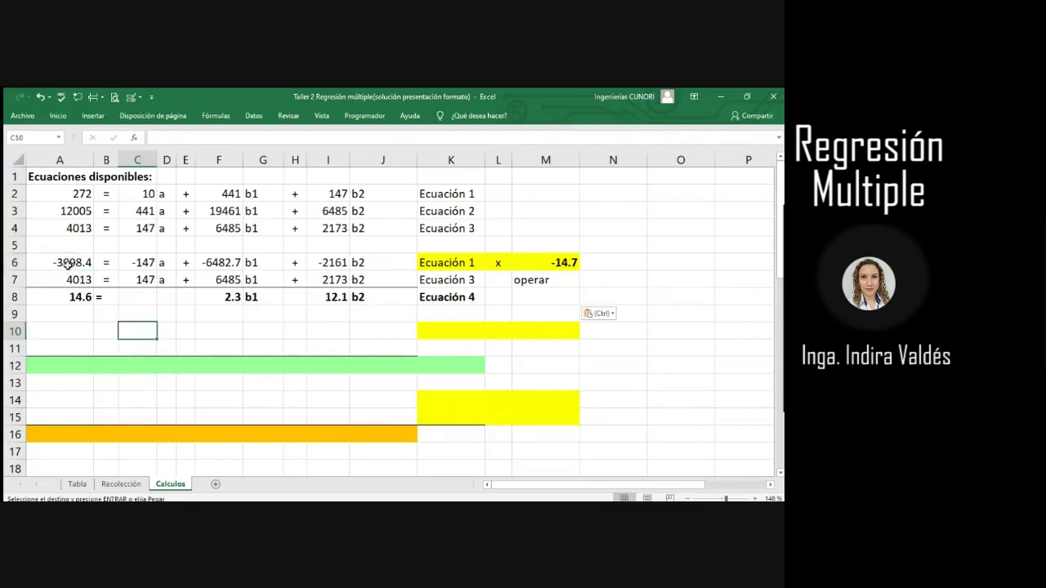
Inspect the formula behind the Ecuación 1 multiplier in M6 and the two "a" terms in C6:D7.
{"action": "left_click_drag", "start_coordinate": [449, 263], "coordinate": [557, 262]}
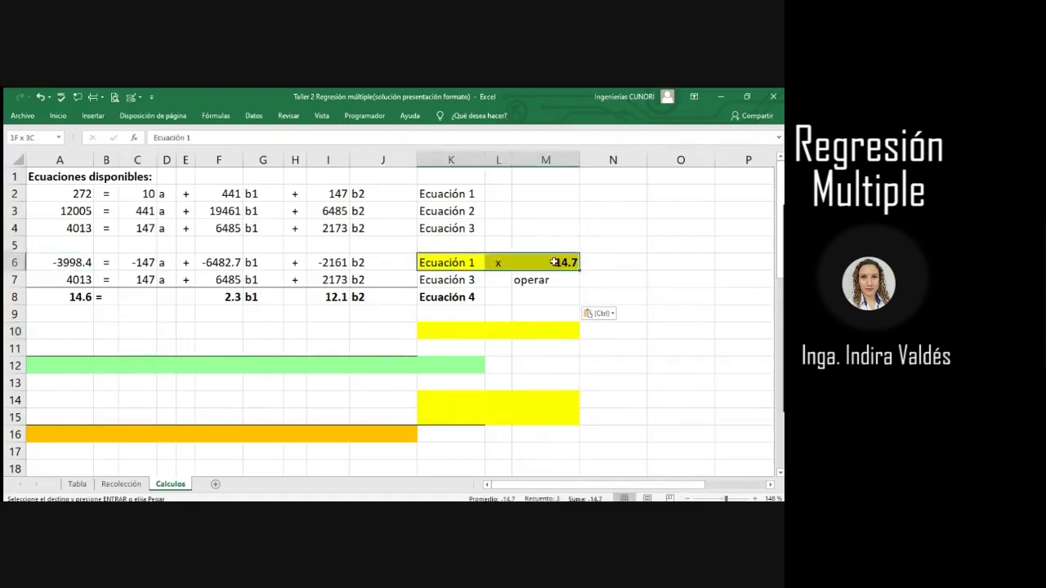
{"action": "double_click", "coordinate": [534, 265]}
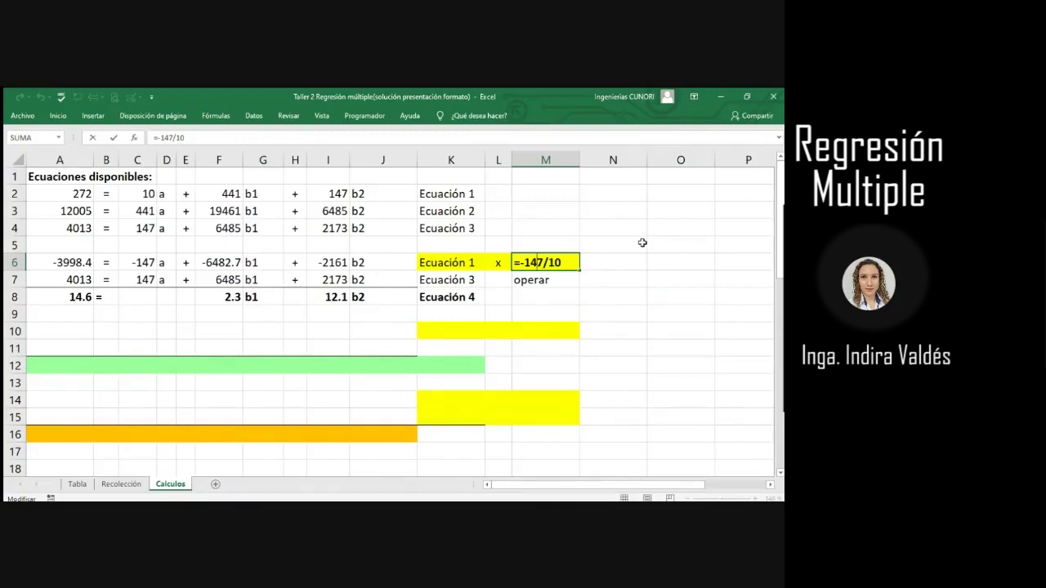
{"action": "key", "text": "Return"}
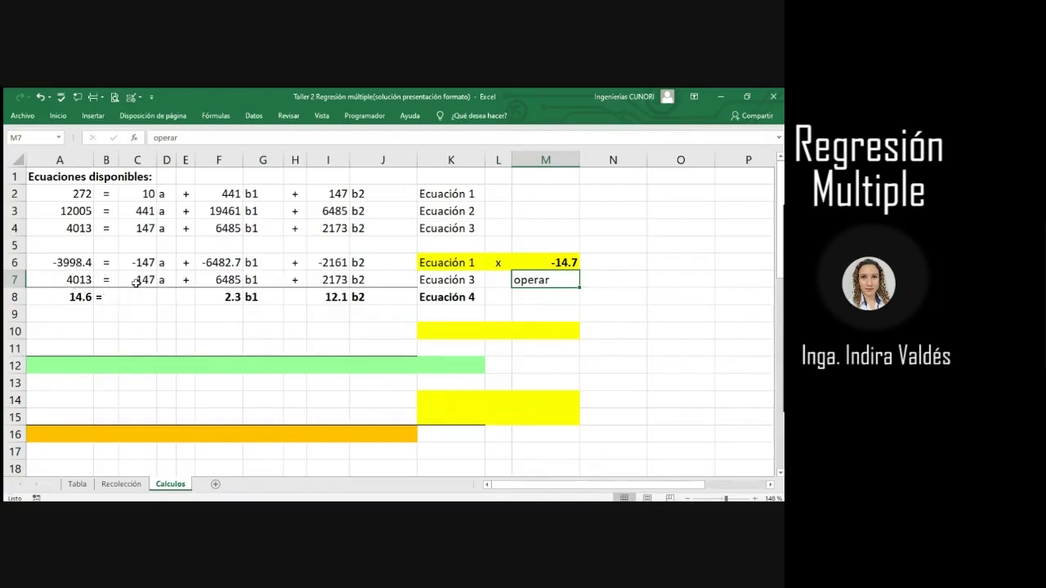
{"action": "left_click_drag", "start_coordinate": [139, 280], "coordinate": [170, 279]}
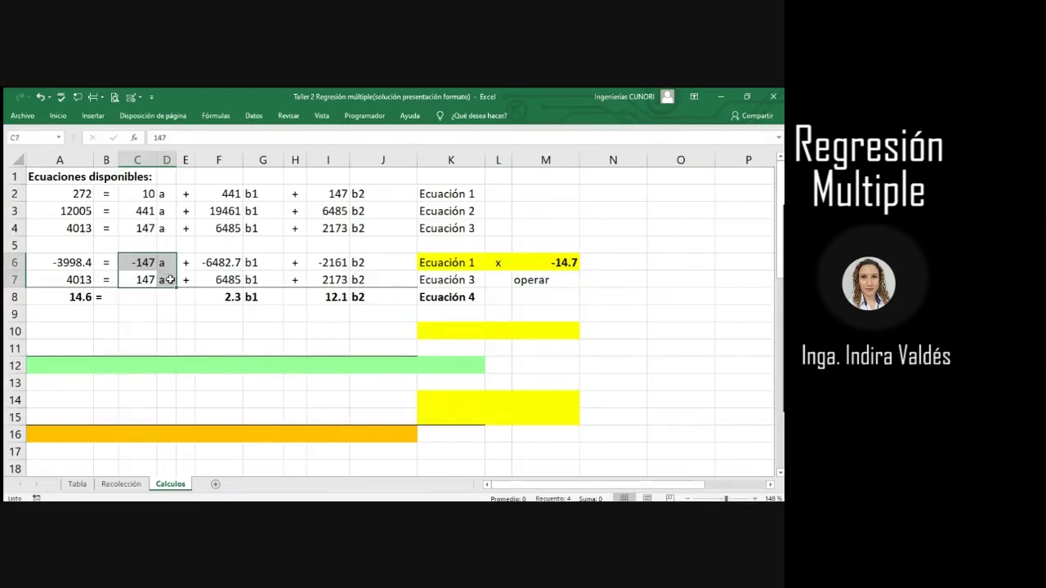
{"action": "left_click", "coordinate": [144, 335]}
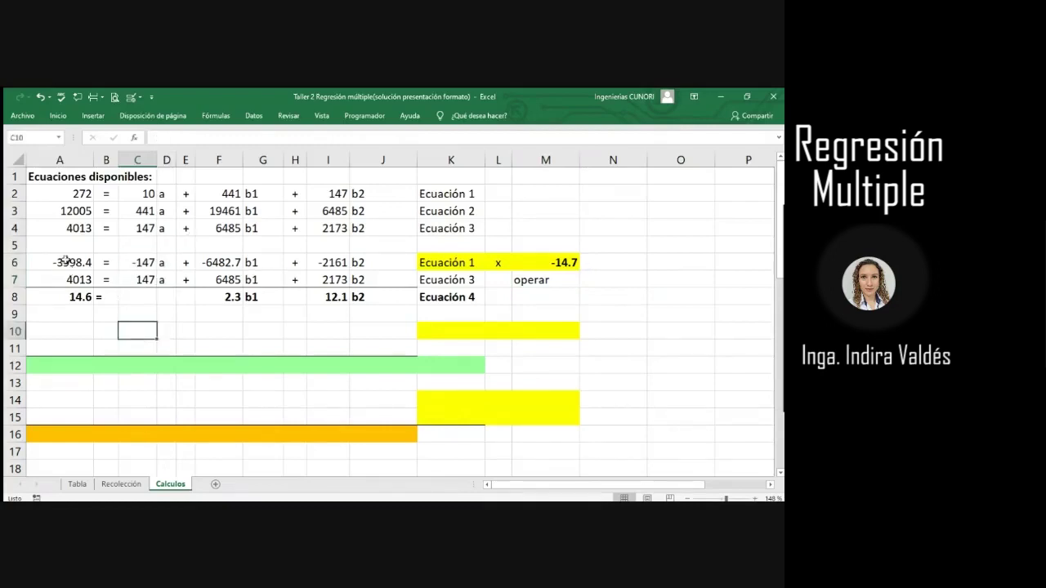
Inspect the formulas in A6, C6, F6 and I6 that multiply each Ecuación 1 term by M6.
{"action": "left_click", "coordinate": [65, 260]}
{"action": "type", "text": "=A2*M6"}
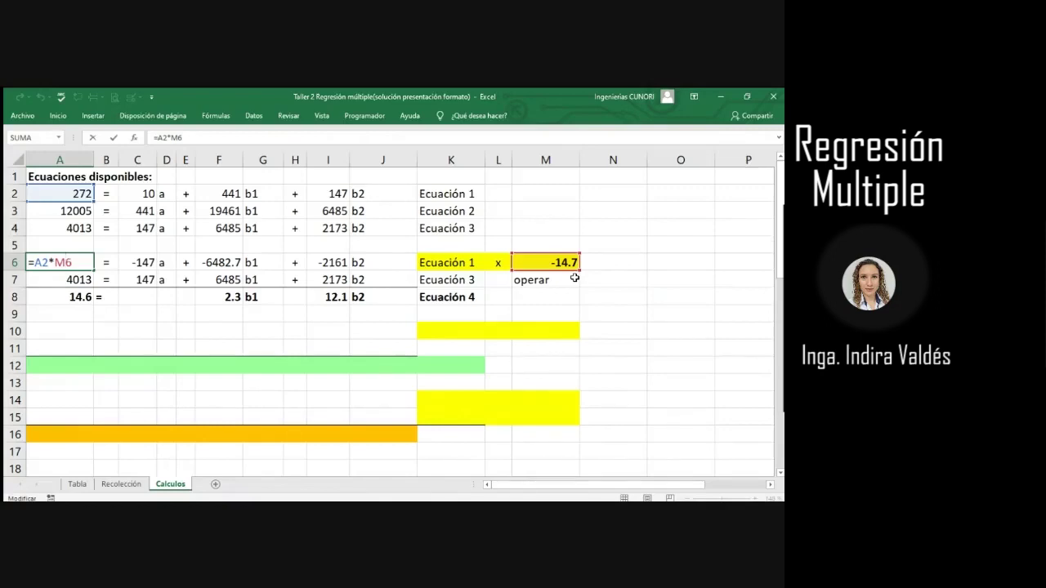
{"action": "key", "text": "Return"}
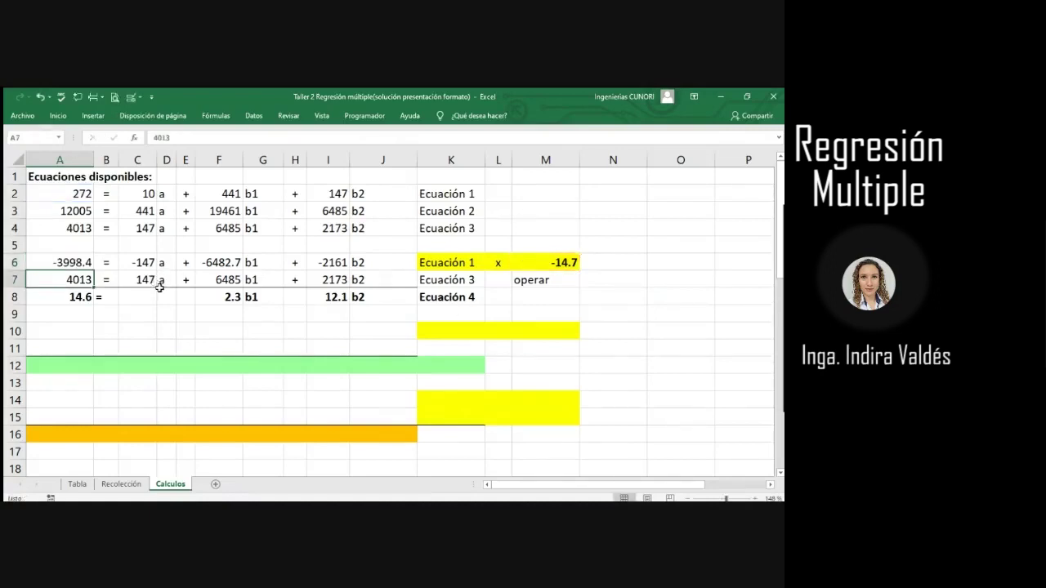
{"action": "double_click", "coordinate": [140, 262]}
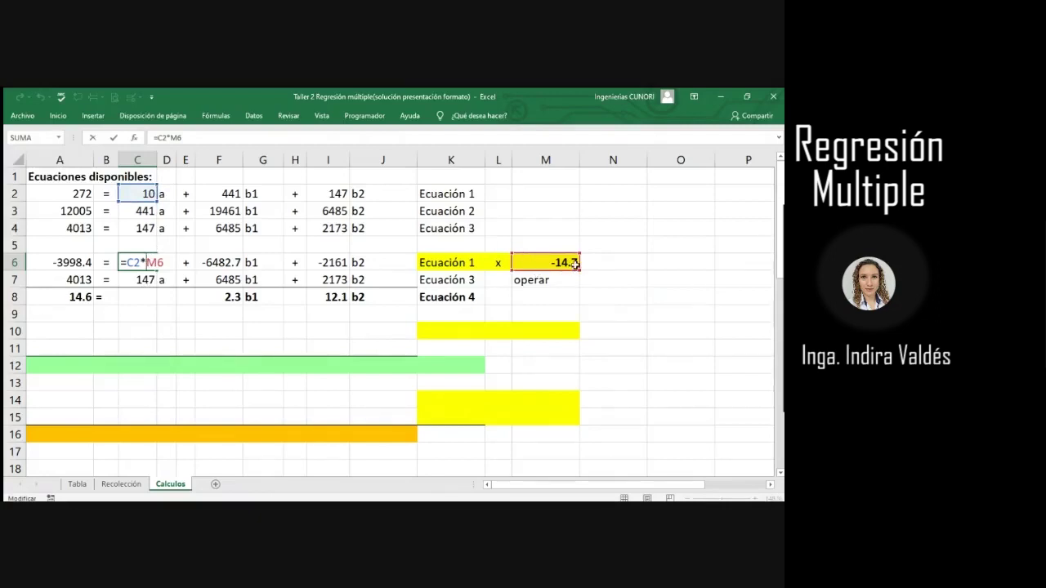
{"action": "key", "text": "Return"}
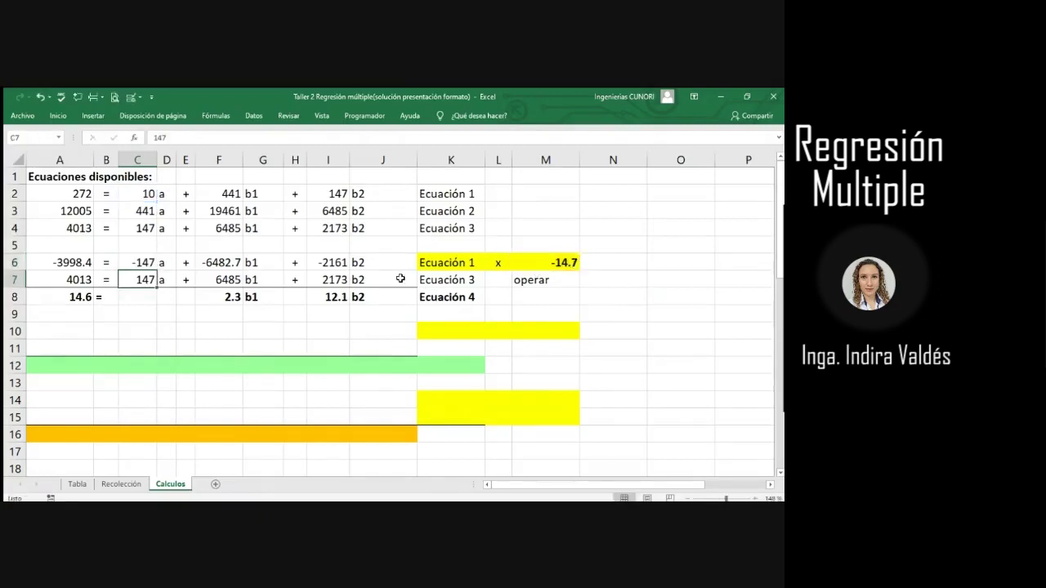
{"action": "double_click", "coordinate": [231, 266]}
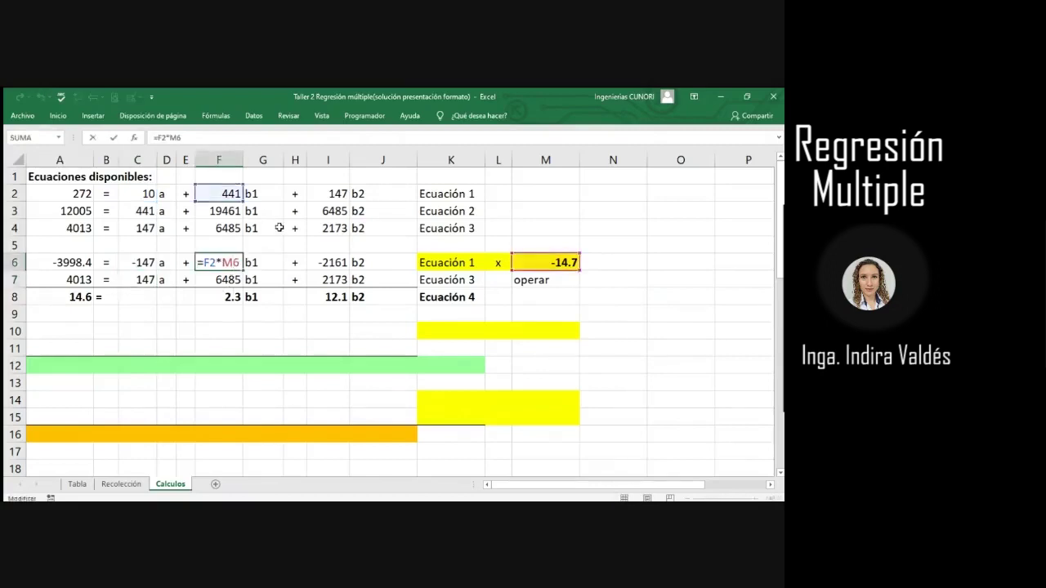
{"action": "key", "text": "Return"}
{"action": "double_click", "coordinate": [342, 266]}
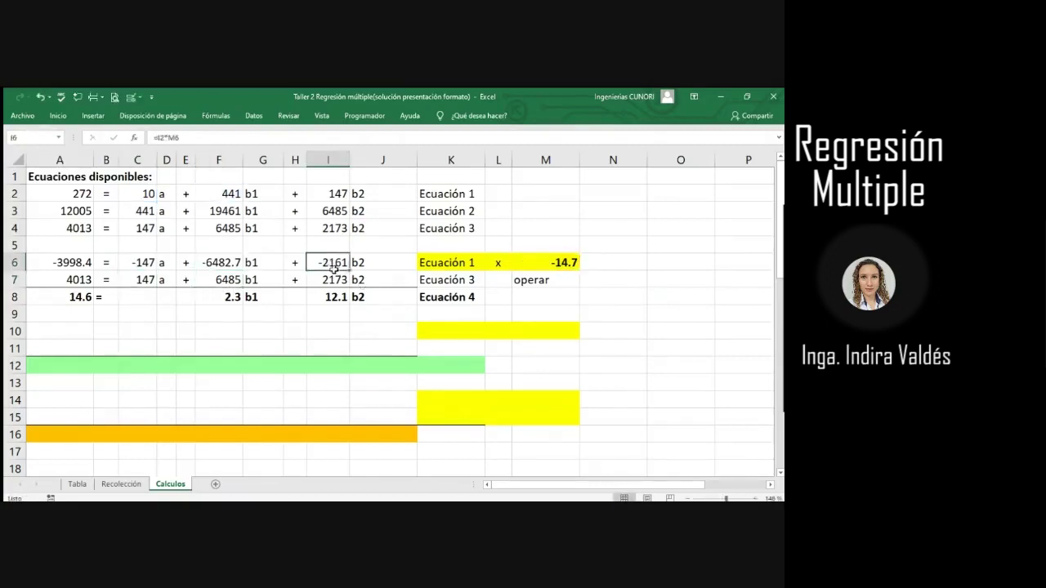
{"action": "key", "text": "Return"}
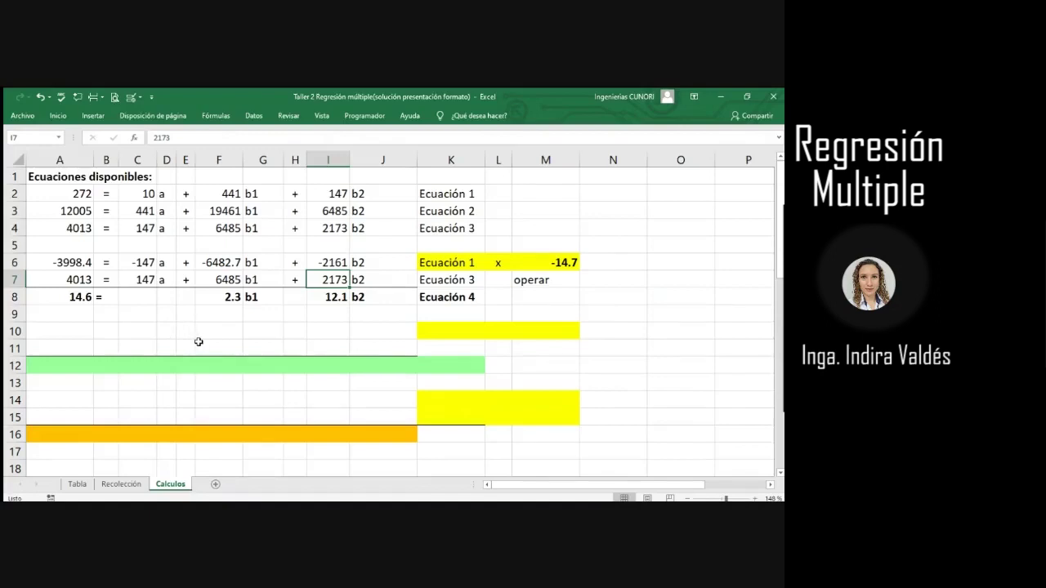
Examine the Ecuación 4 row, A8 to J8, and its b1 and b2 terms.
{"action": "left_click", "coordinate": [147, 331]}
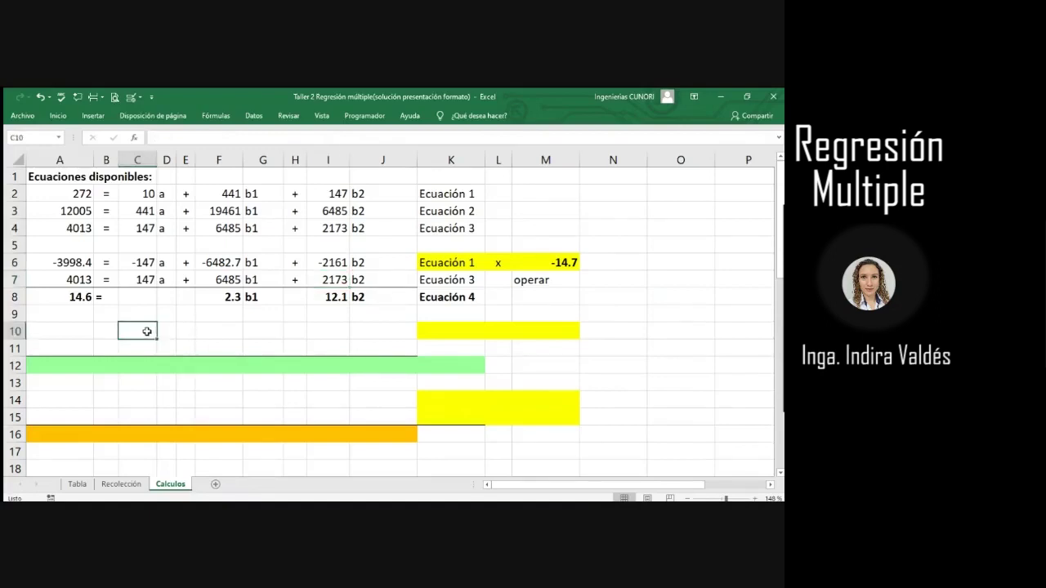
{"action": "left_click_drag", "start_coordinate": [77, 298], "coordinate": [374, 300]}
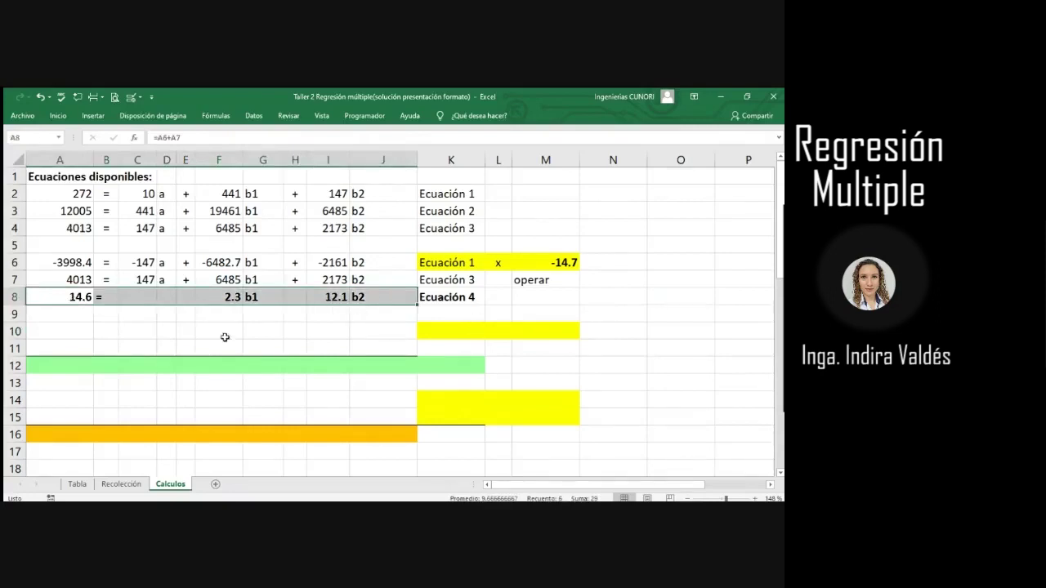
{"action": "left_click", "coordinate": [249, 297]}
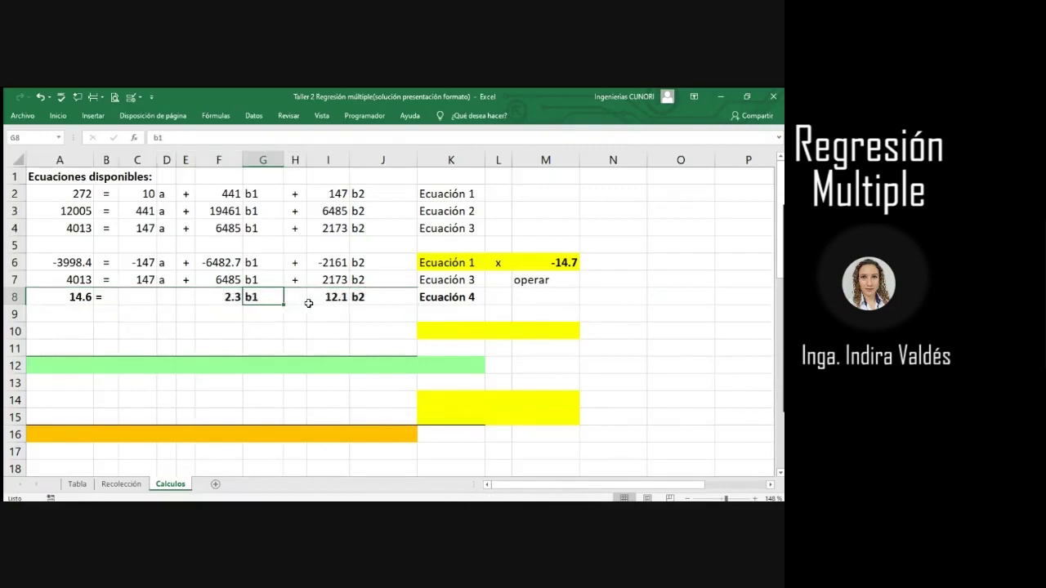
{"action": "left_click", "coordinate": [366, 299]}
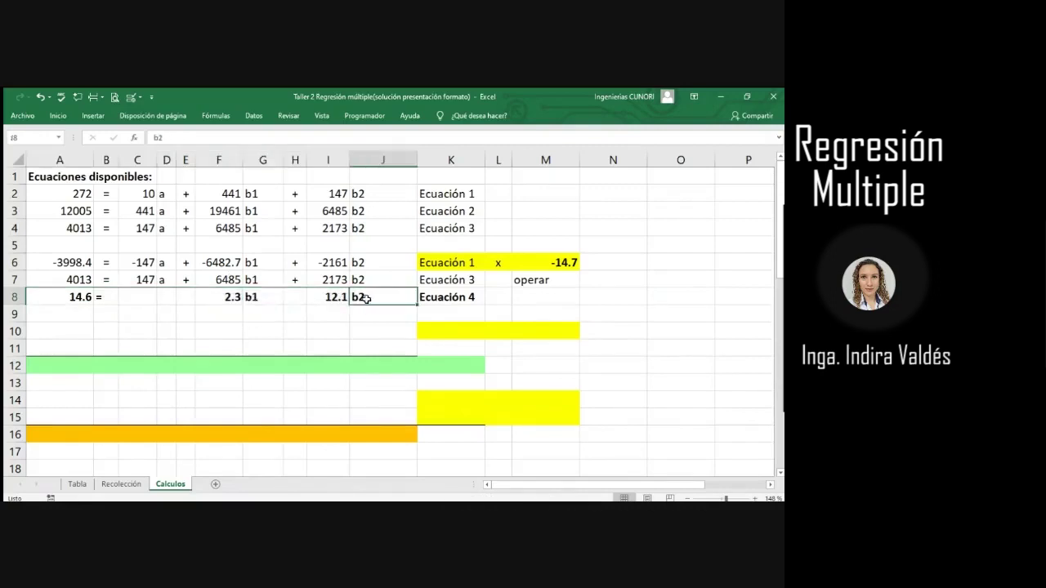
{"action": "left_click", "coordinate": [274, 299]}
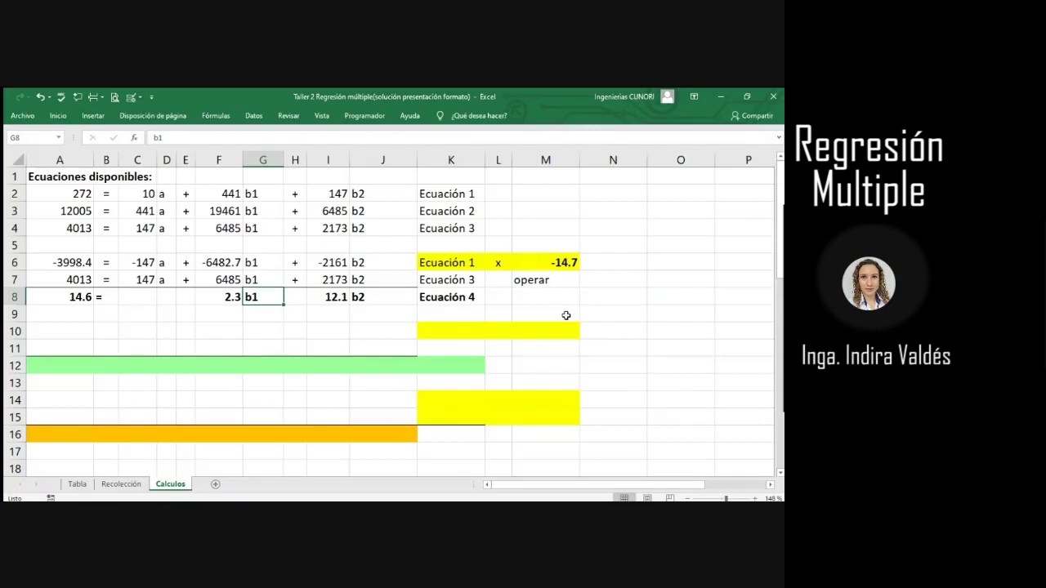
{"action": "key", "text": "Down"}
{"action": "key", "text": "Down"}
{"action": "key", "text": "Home"}
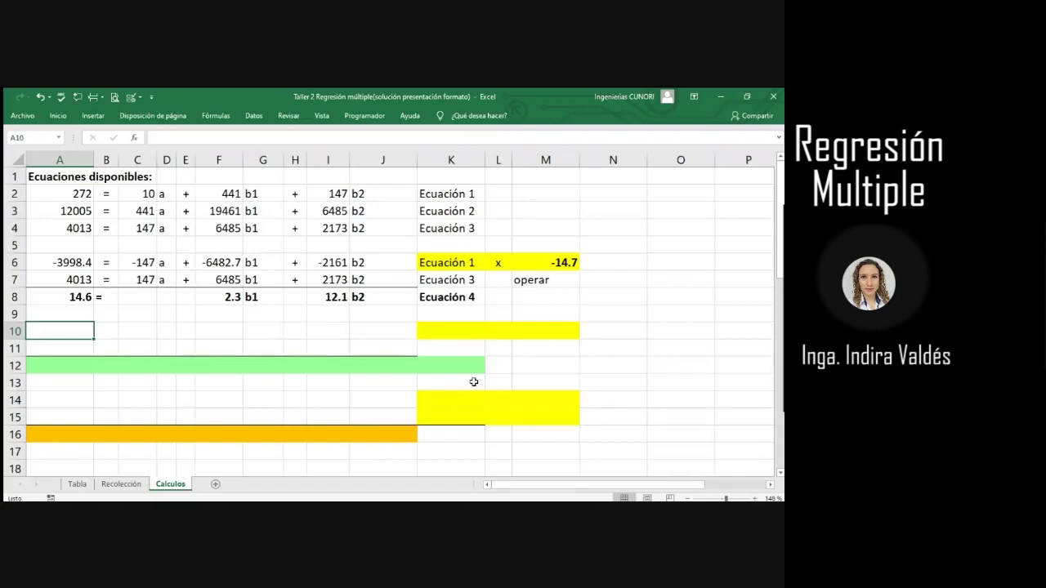
{"action": "left_click", "coordinate": [461, 335]}
{"action": "left_click", "coordinate": [455, 272]}
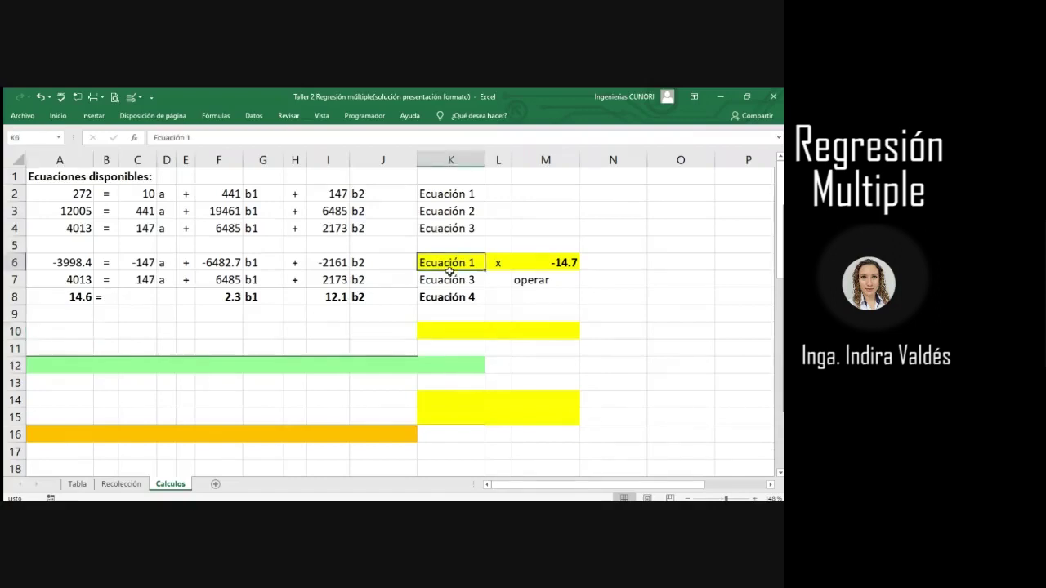
{"action": "left_click", "coordinate": [460, 283]}
{"action": "key", "text": "Down"}
{"action": "key", "text": "Down"}
{"action": "key", "text": "Down"}
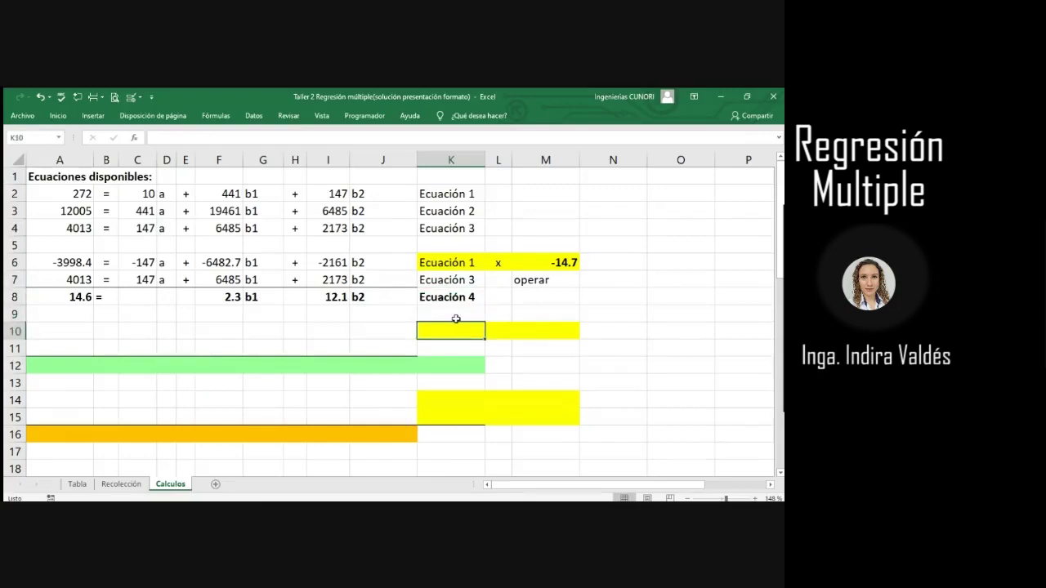
Copy the Ecuación 1 multiplier and Ecuación 3 labels from K6:M7 into K10:M11.
{"action": "type", "text": "E"}
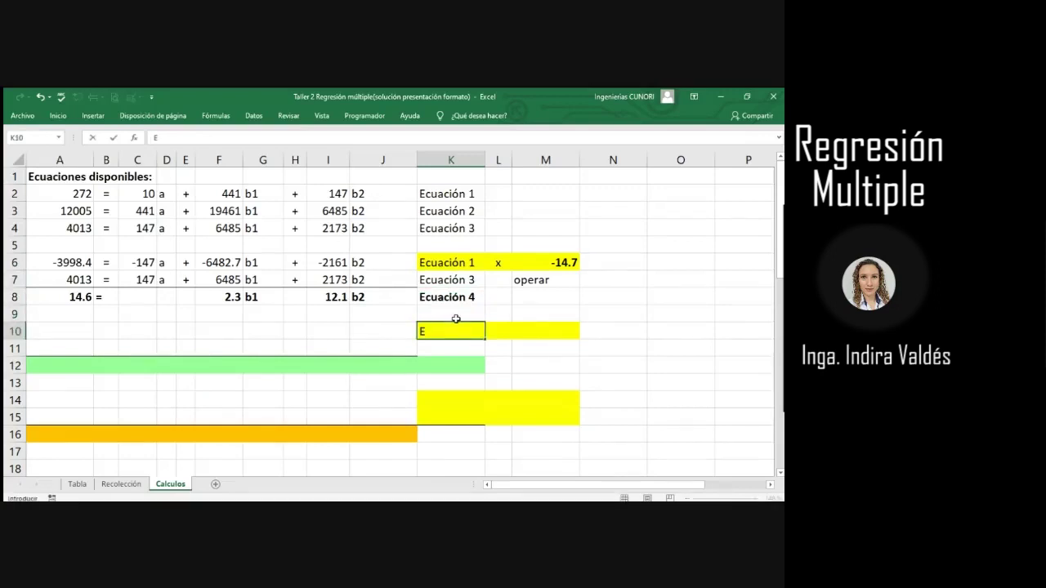
{"action": "key", "text": "Escape"}
{"action": "left_click_drag", "start_coordinate": [441, 262], "coordinate": [561, 286]}
{"action": "key", "text": "ctrl+c"}
{"action": "left_click", "coordinate": [467, 330]}
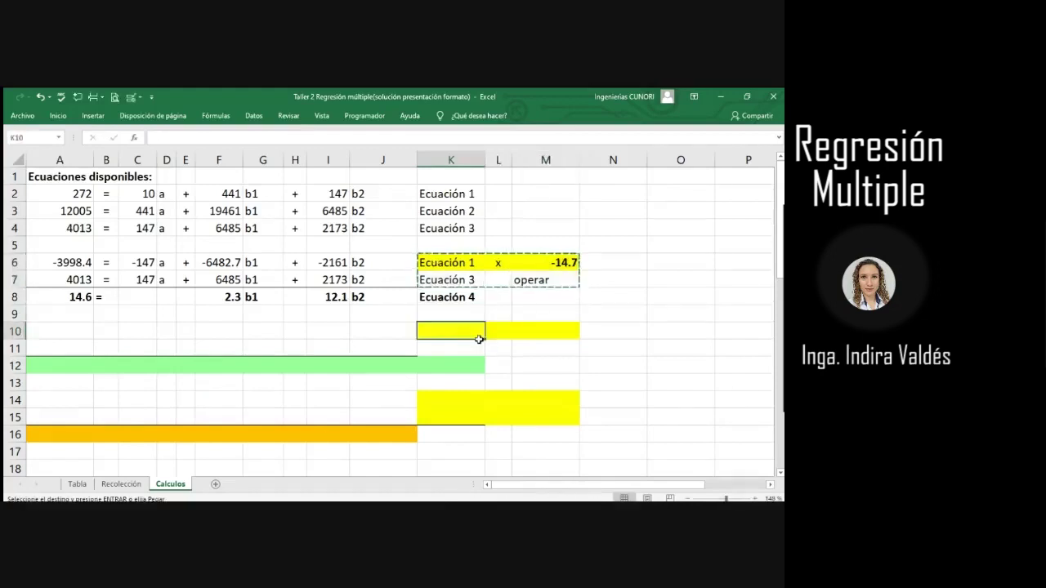
{"action": "key", "text": "ctrl+v"}
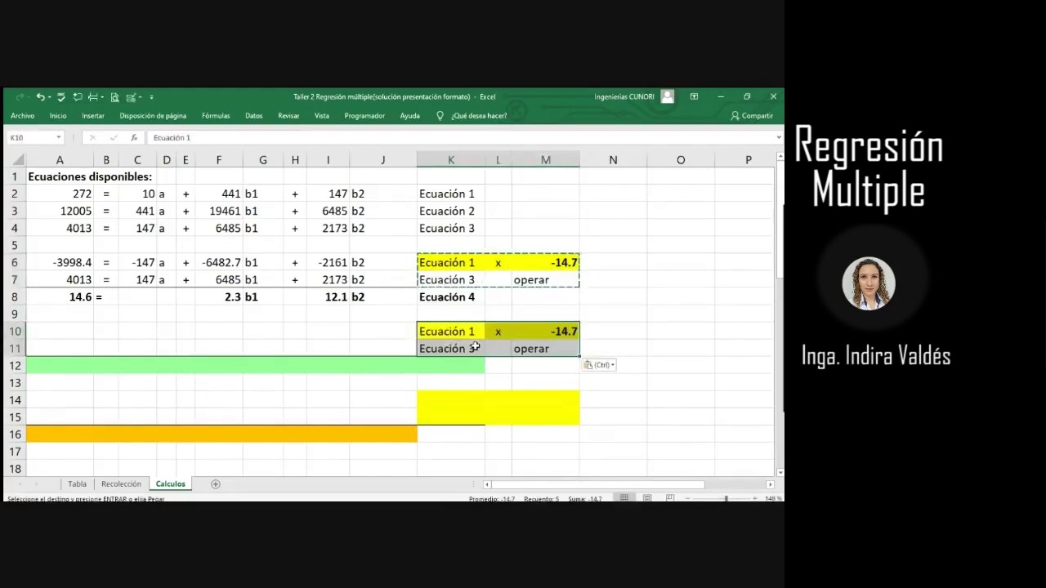
Change the copied label in K11 to Ecuación 2 and clear the copied multiplier in M10.
{"action": "left_click", "coordinate": [477, 348]}
{"action": "double_click", "coordinate": [477, 348]}
{"action": "key", "text": "BackSpace"}
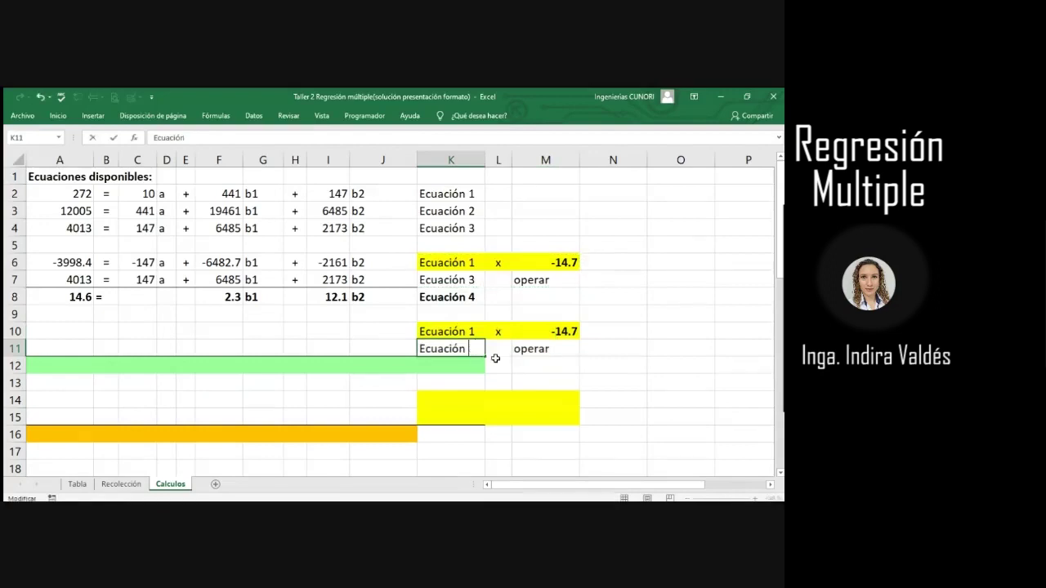
{"action": "type", "text": "2"}
{"action": "key", "text": "ctrl+Return"}
{"action": "left_click", "coordinate": [551, 334]}
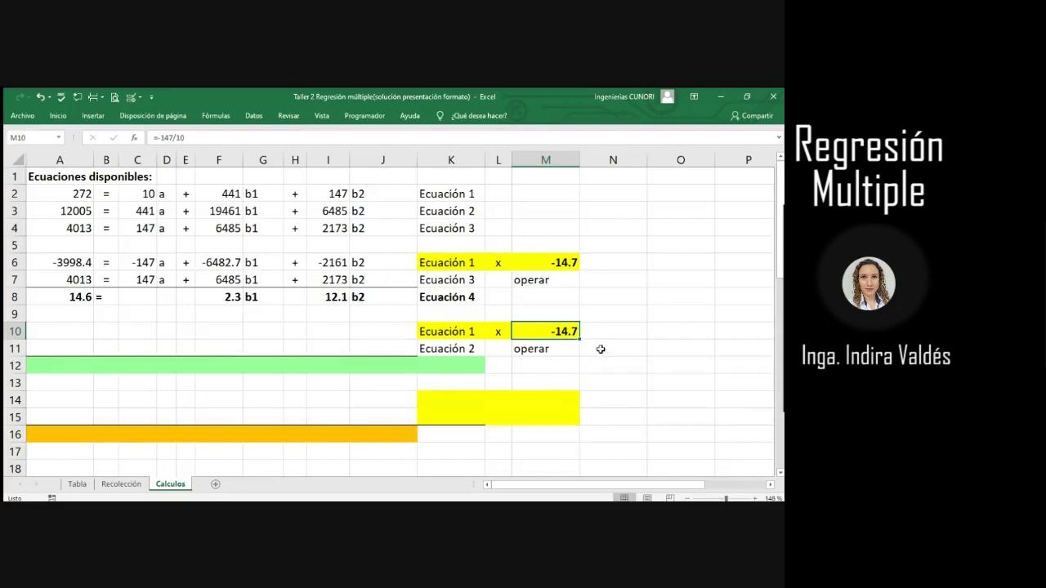
{"action": "key", "text": "Delete"}
{"action": "left_click", "coordinate": [65, 332]}
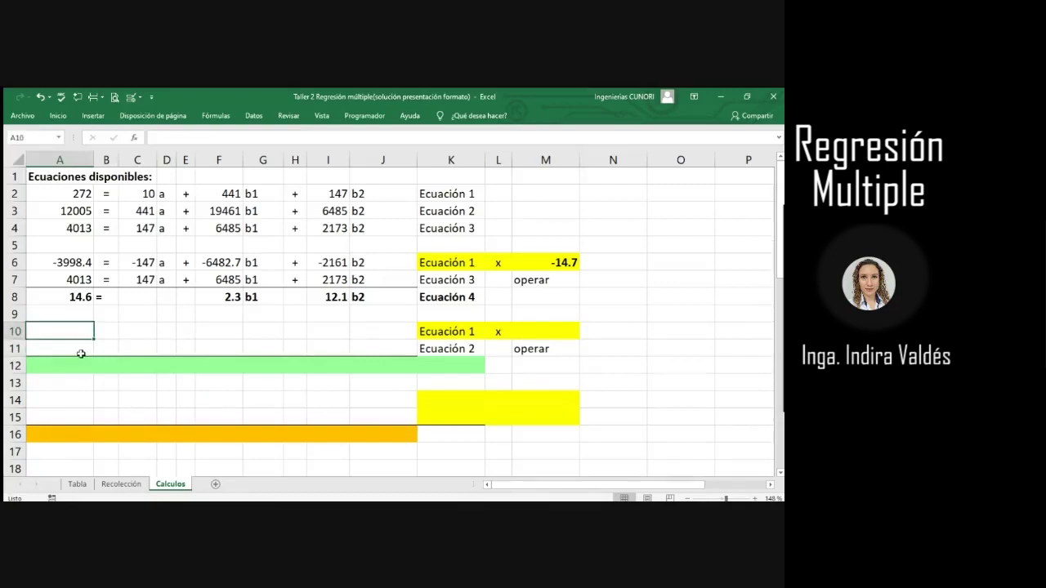
{"action": "left_click", "coordinate": [449, 336]}
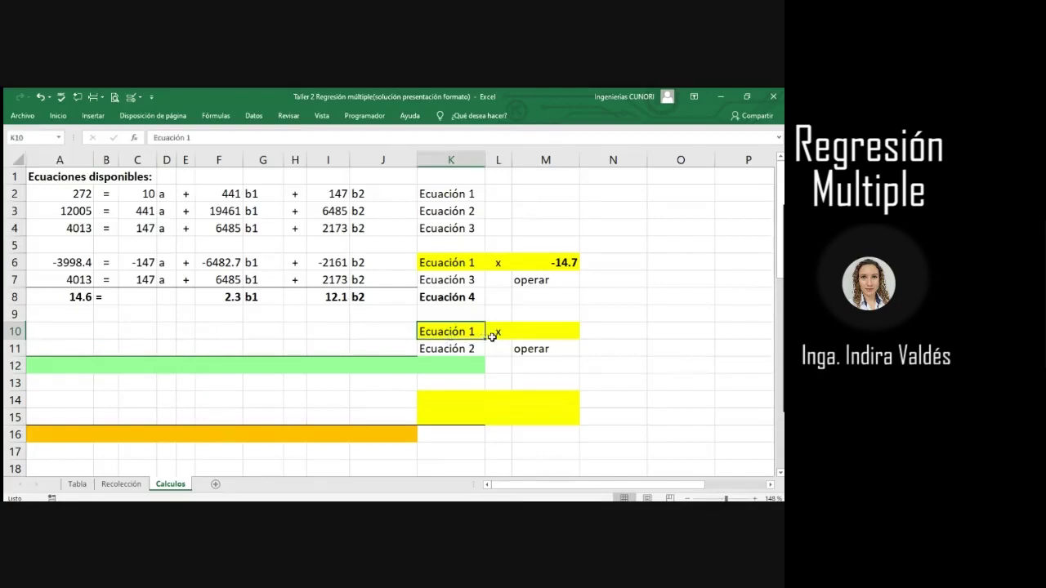
{"action": "left_click", "coordinate": [555, 333]}
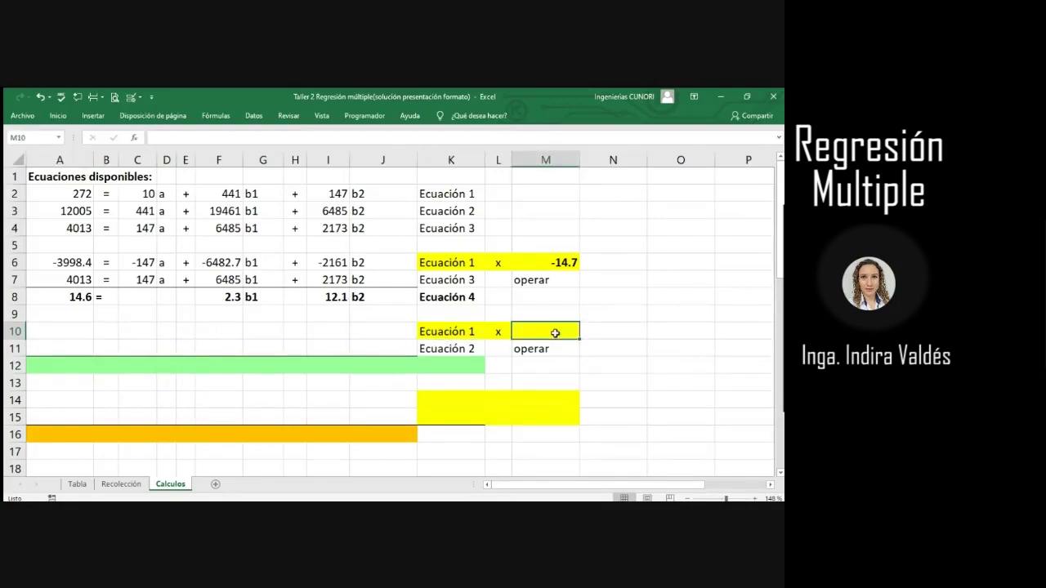
{"action": "type", "text": "="}
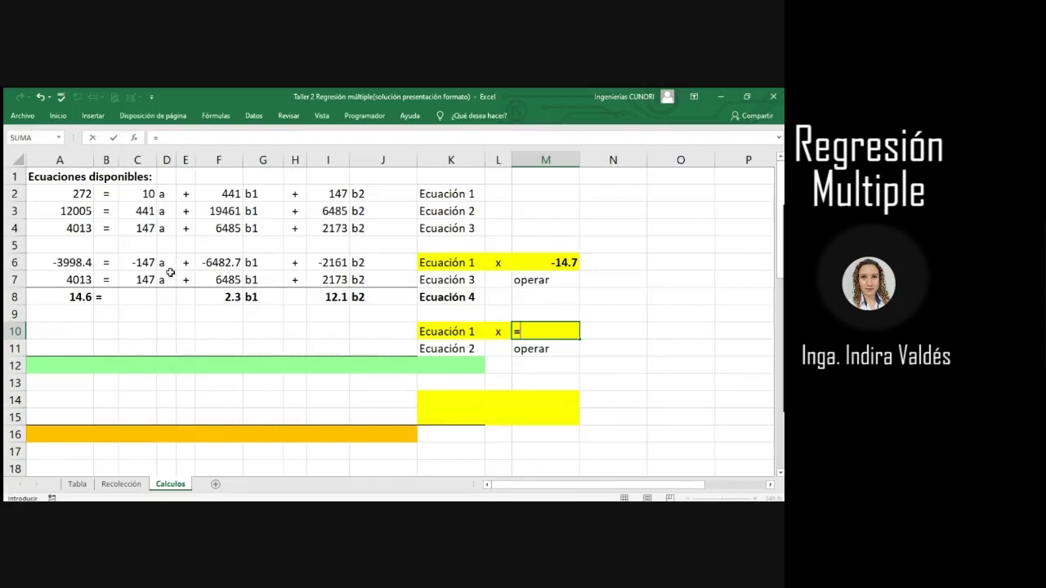
{"action": "left_click", "coordinate": [142, 263]}
{"action": "left_click_drag", "start_coordinate": [141, 262], "coordinate": [174, 286]}
{"action": "key", "text": "BackSpace"}
{"action": "key", "text": "BackSpace"}
{"action": "key", "text": "BackSpace"}
{"action": "key", "text": "BackSpace"}
{"action": "key", "text": "BackSpace"}
{"action": "left_click", "coordinate": [131, 332]}
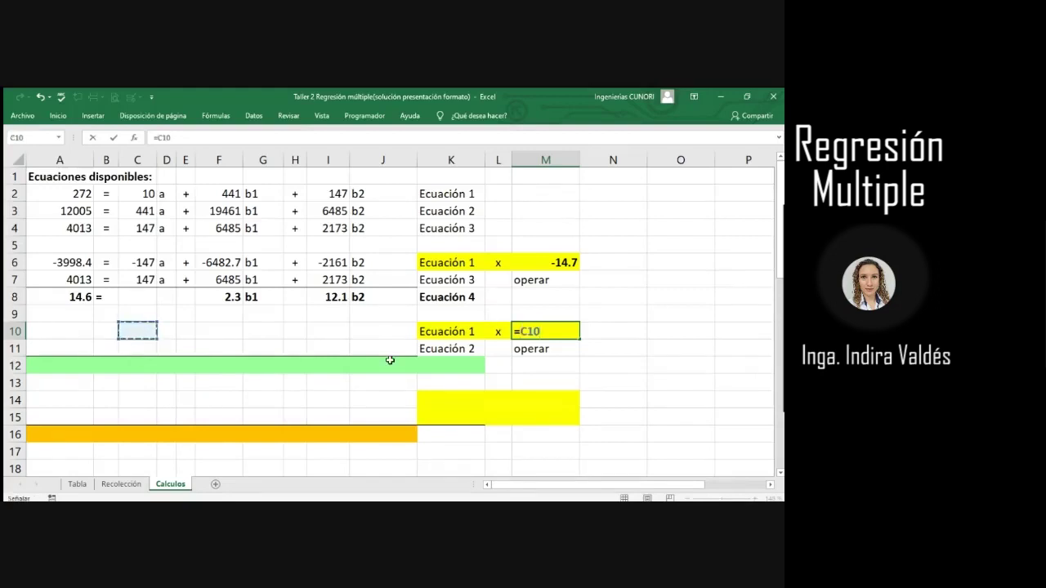
{"action": "key", "text": "BackSpace"}
{"action": "key", "text": "BackSpace"}
{"action": "key", "text": "BackSpace"}
{"action": "key", "text": "BackSpace"}
{"action": "key", "text": "Return"}
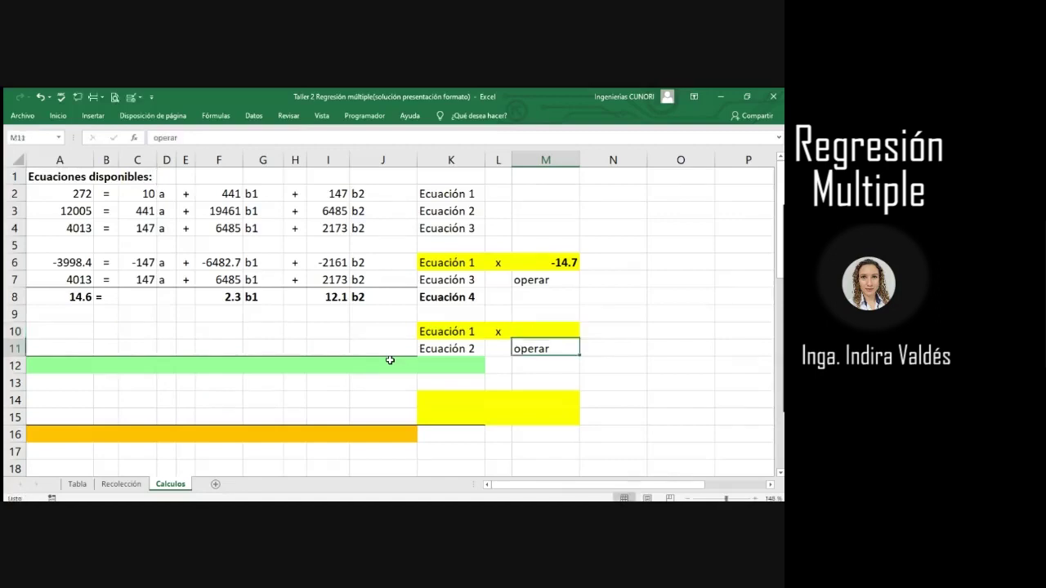
Clear the "operar" note beside Ecuación 2 in M11.
{"action": "key", "text": "BackSpace"}
{"action": "key", "text": "Up"}
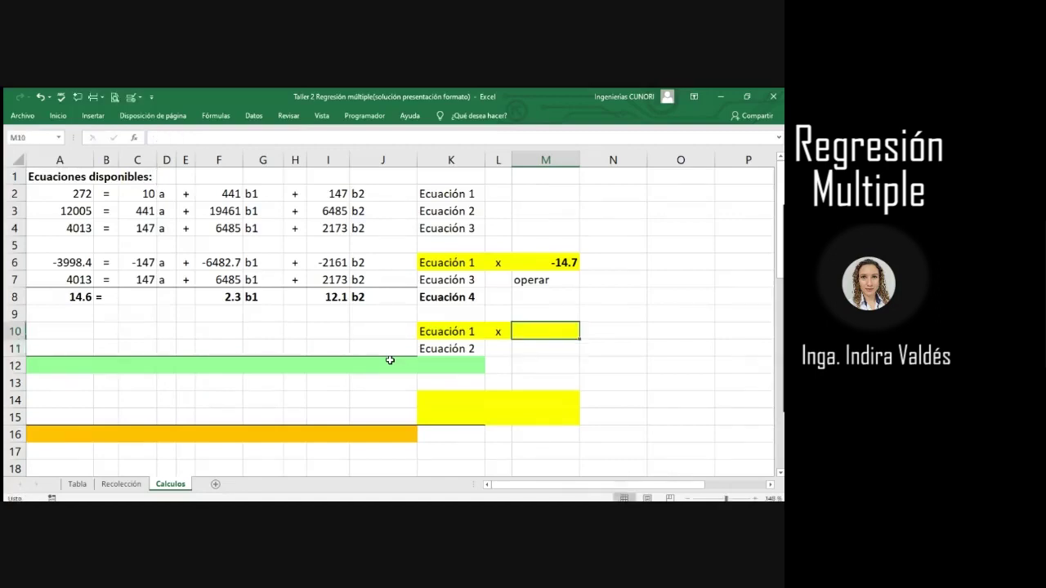
{"action": "key", "text": "alt+Tab"}
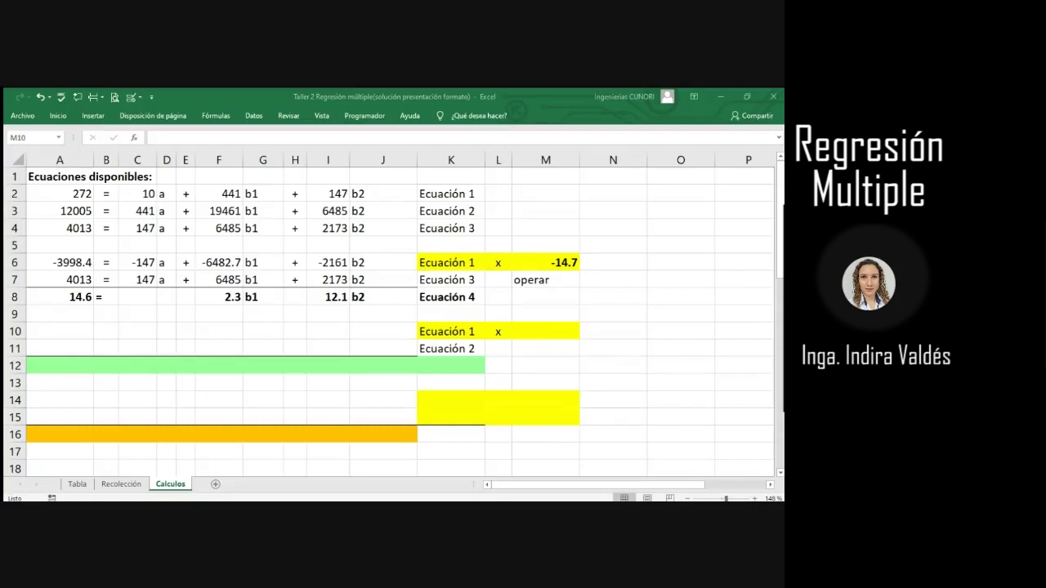
{"action": "left_click", "coordinate": [150, 345]}
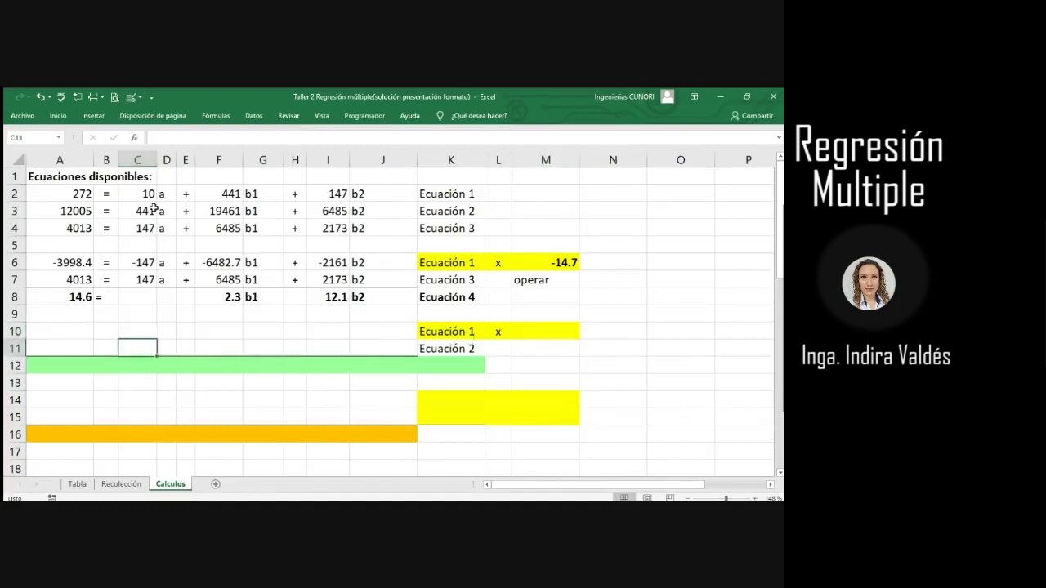
Enter the new Ecuación 1 multiplier in M10 as =441/10.
{"action": "left_click_drag", "start_coordinate": [82, 196], "coordinate": [431, 198]}
{"action": "left_click_drag", "start_coordinate": [138, 197], "coordinate": [164, 197]}
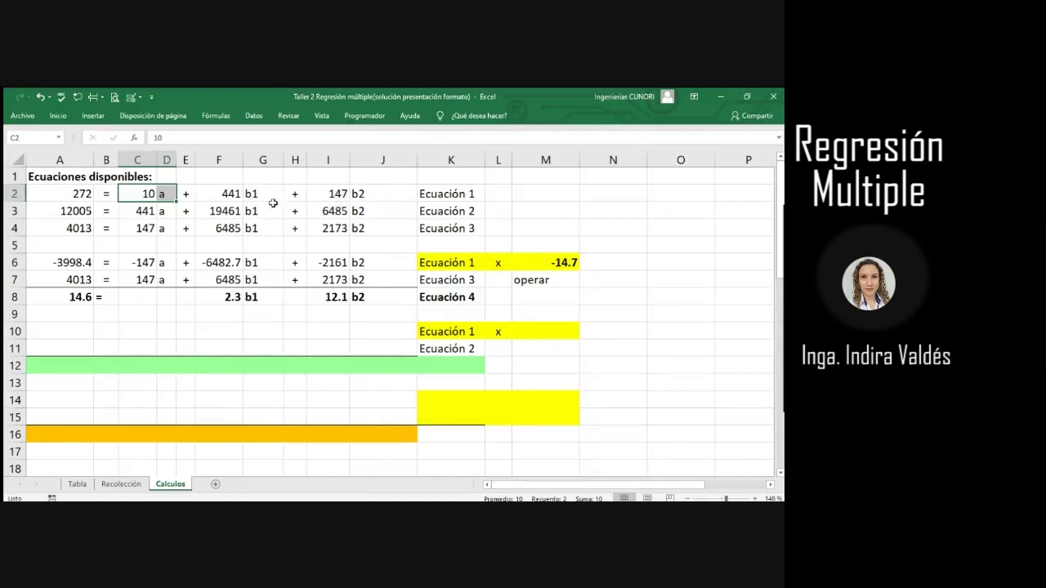
{"action": "left_click", "coordinate": [72, 333]}
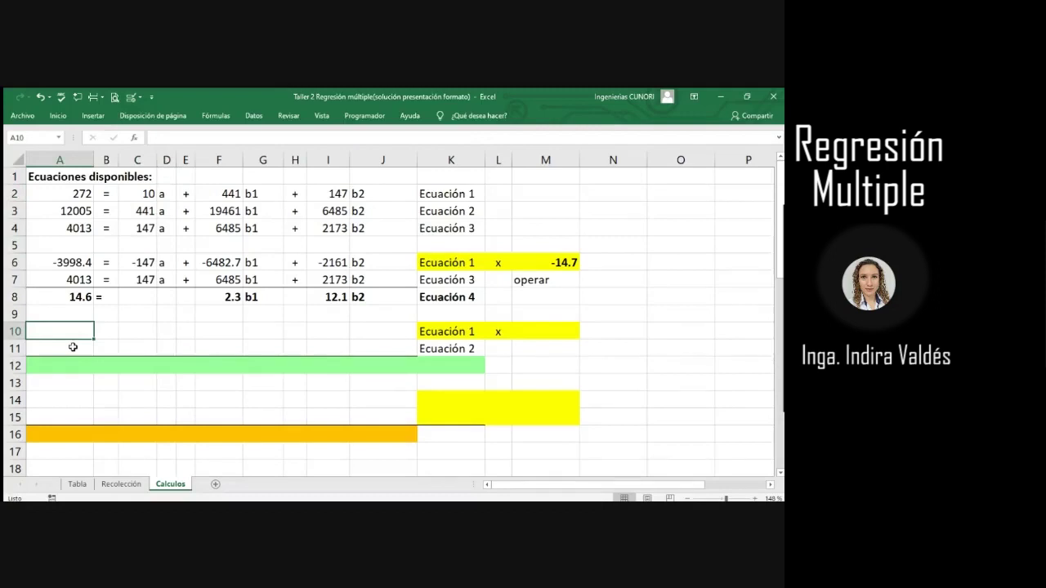
{"action": "left_click", "coordinate": [541, 333]}
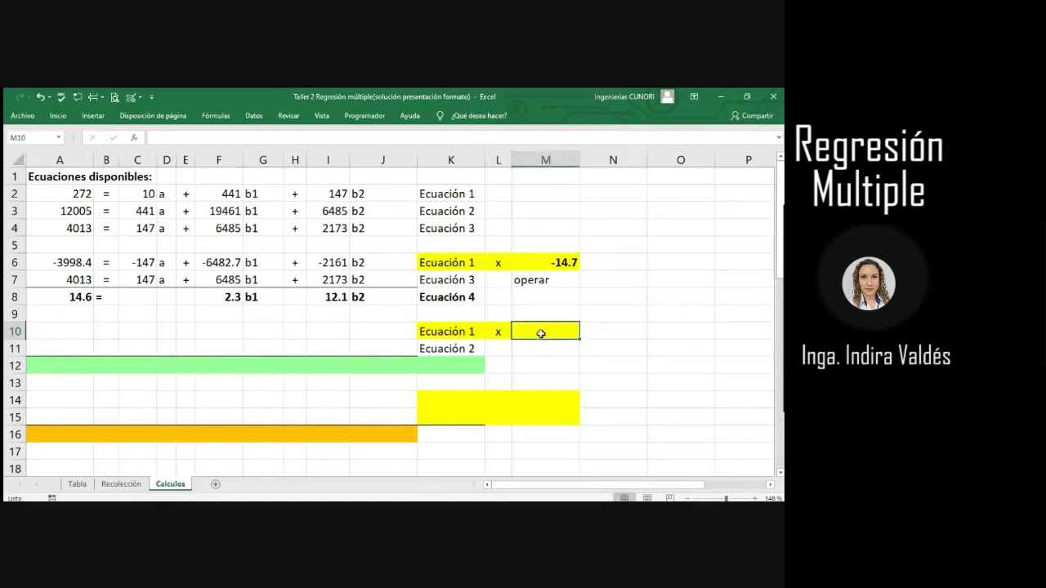
{"action": "type", "text": "="}
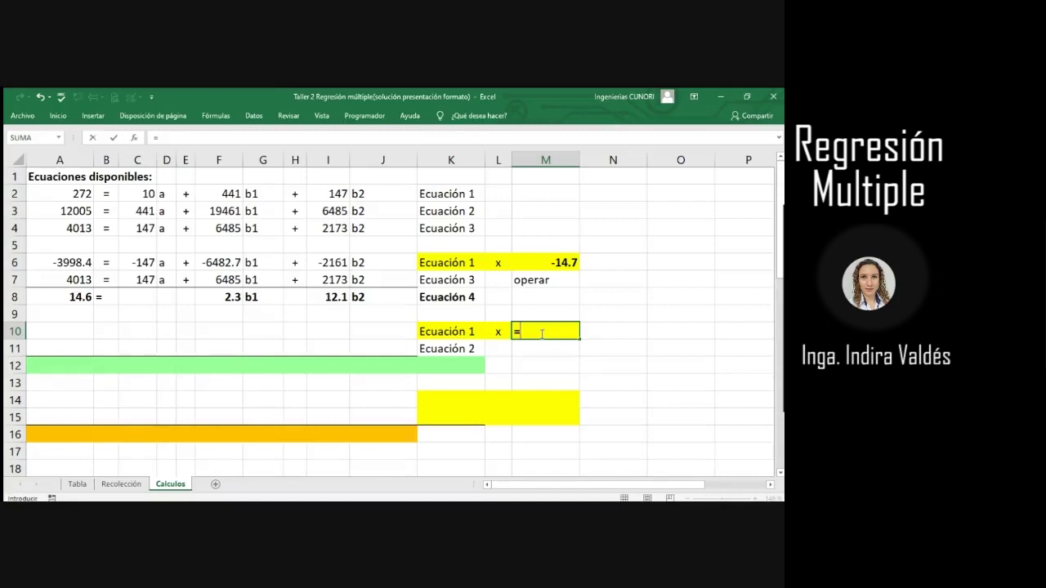
{"action": "type", "text": "441/10"}
{"action": "key", "text": "Return"}
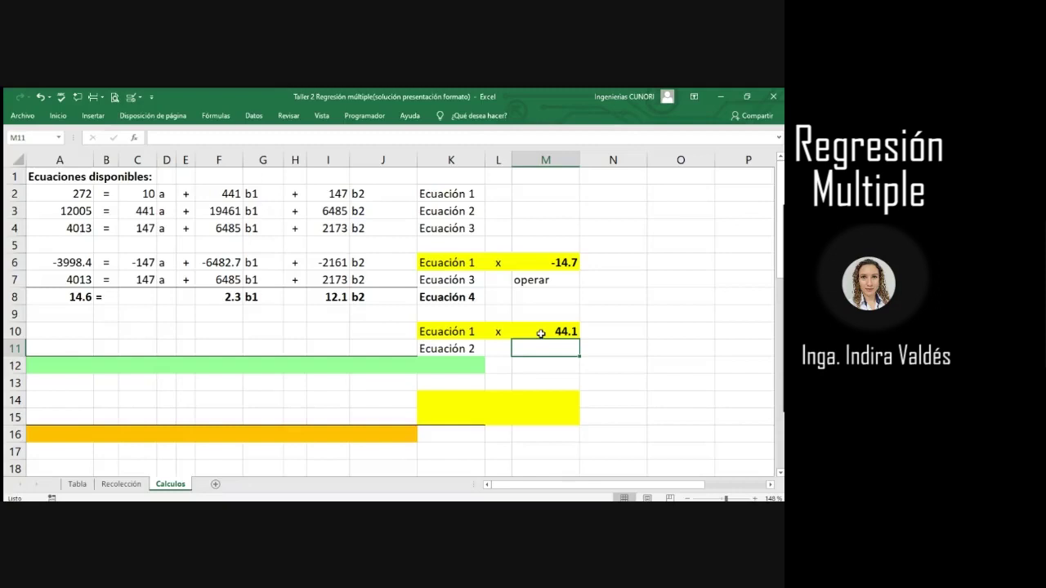
Calculate the scaled left-hand term of Ecuación 1 in A10 as =A2*M10.
{"action": "left_click", "coordinate": [90, 329]}
{"action": "type", "text": "="}
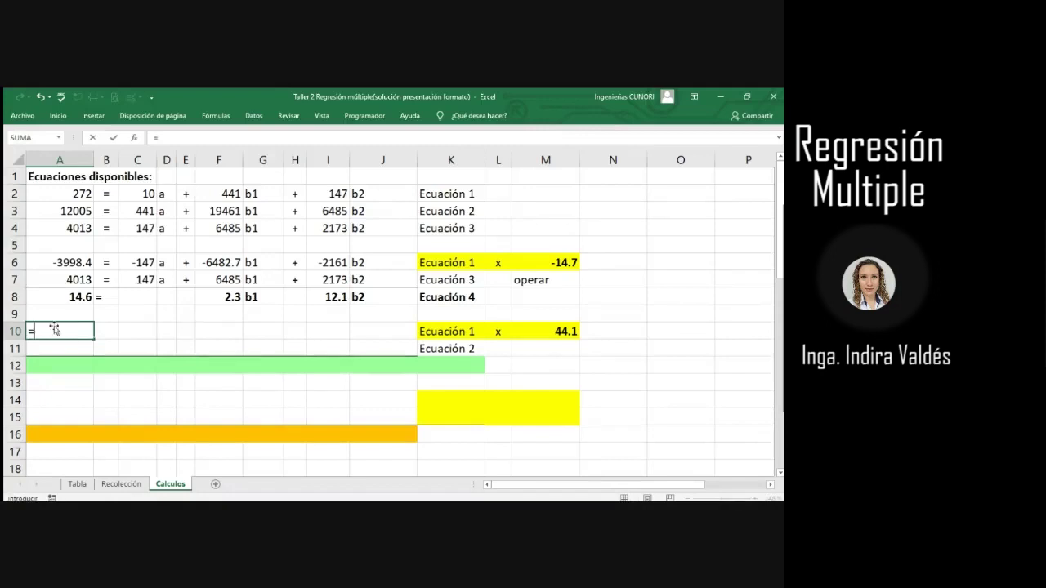
{"action": "left_click", "coordinate": [63, 198]}
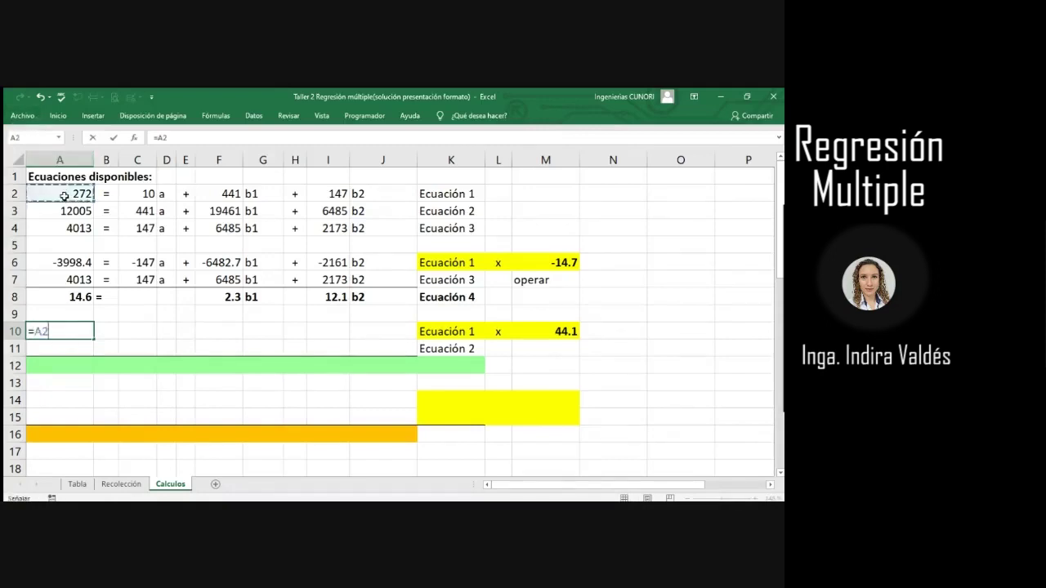
{"action": "type", "text": "*"}
{"action": "left_click", "coordinate": [554, 336]}
{"action": "key", "text": "Return"}
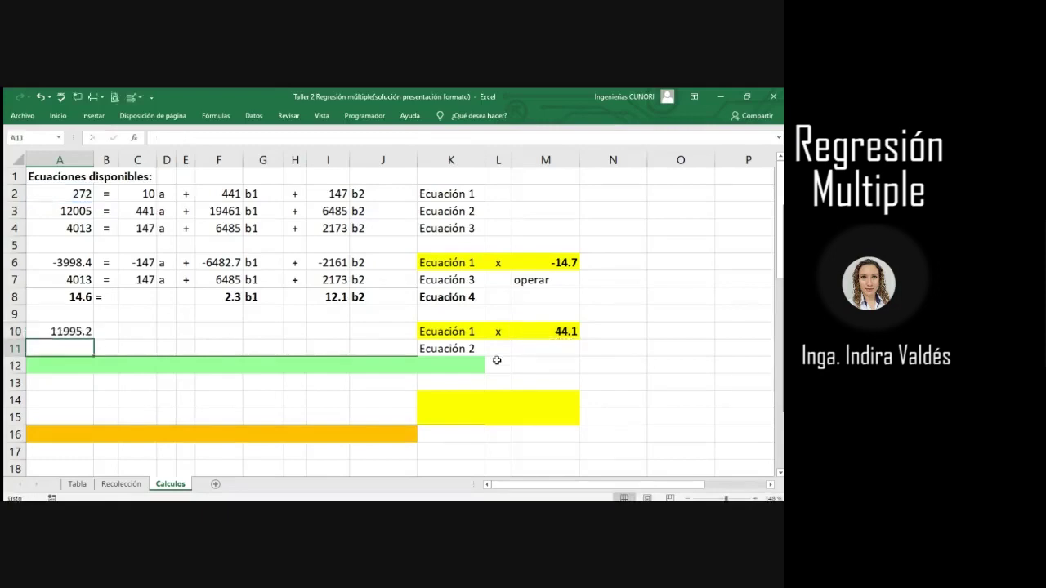
Copy the equals sign from B6 into B10.
{"action": "key", "text": "Up"}
{"action": "left_click", "coordinate": [113, 264]}
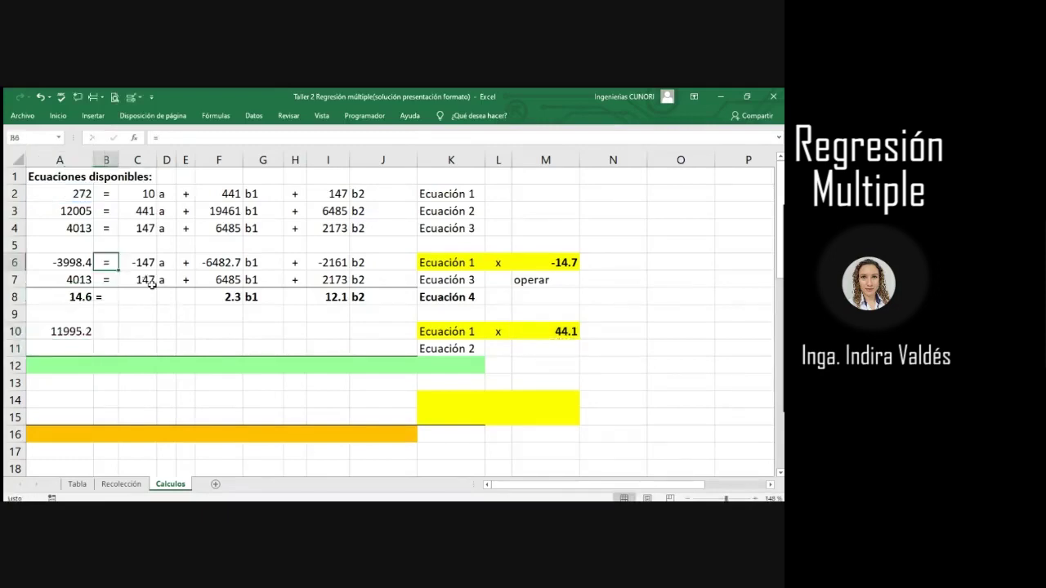
{"action": "key", "text": "ctrl+c"}
{"action": "left_click", "coordinate": [115, 334]}
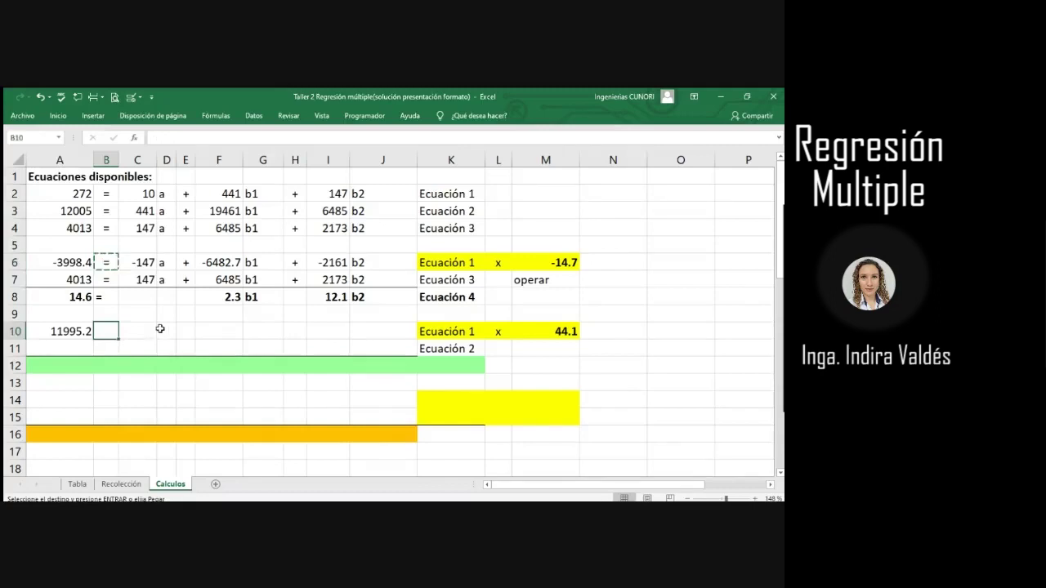
{"action": "key", "text": "ctrl+v"}
Calculate the scaled "a" coefficient of Ecuación 1 in C10 as =C2*M10.
{"action": "left_click", "coordinate": [155, 332]}
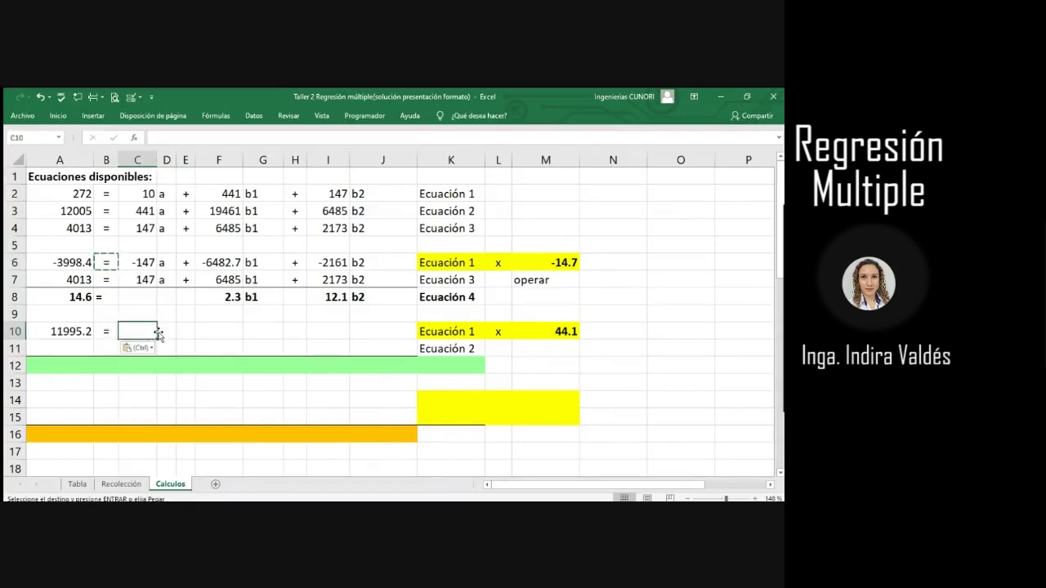
{"action": "type", "text": "="}
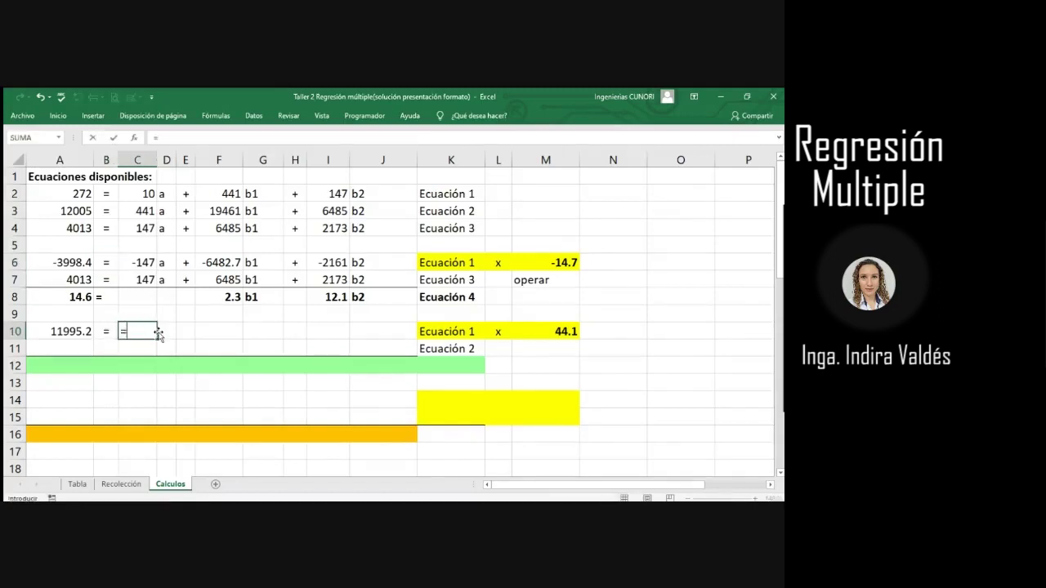
{"action": "left_click", "coordinate": [127, 199]}
{"action": "type", "text": "*"}
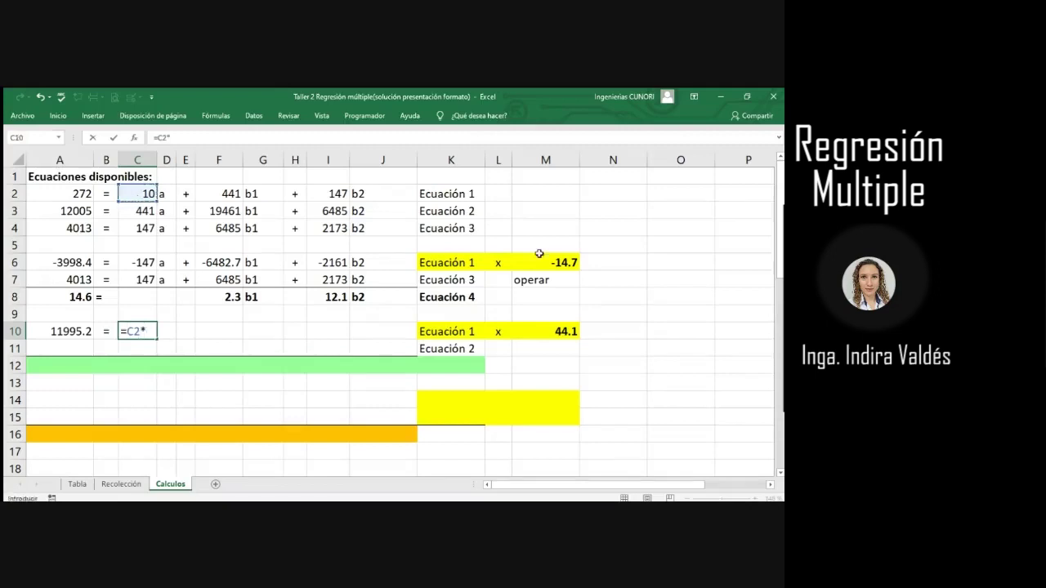
{"action": "left_click", "coordinate": [566, 331]}
{"action": "key", "text": "Return"}
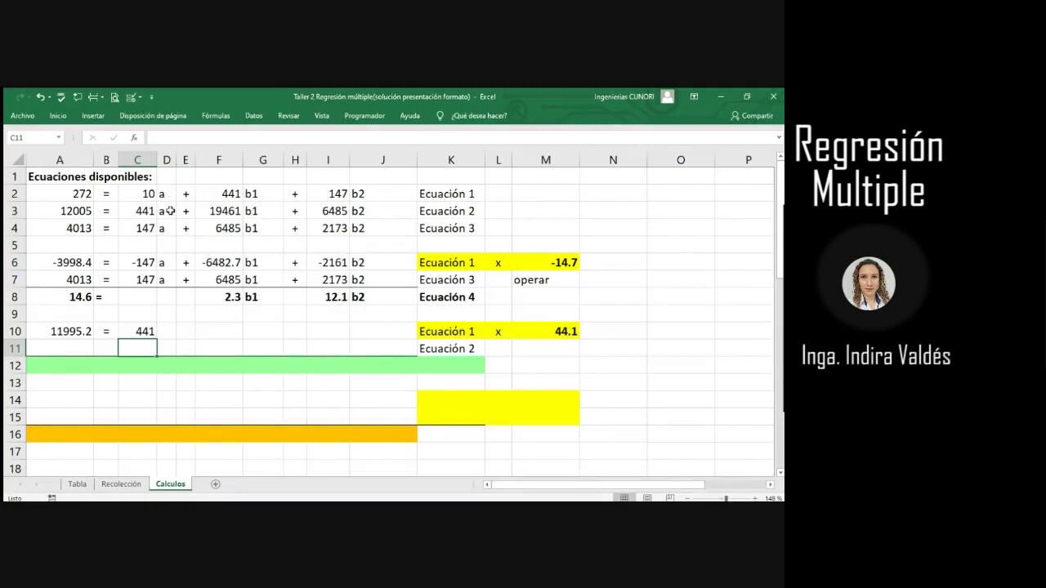
Copy the "a" and plus sign from D2:E2 into D10:E10.
{"action": "left_click_drag", "start_coordinate": [166, 194], "coordinate": [188, 197]}
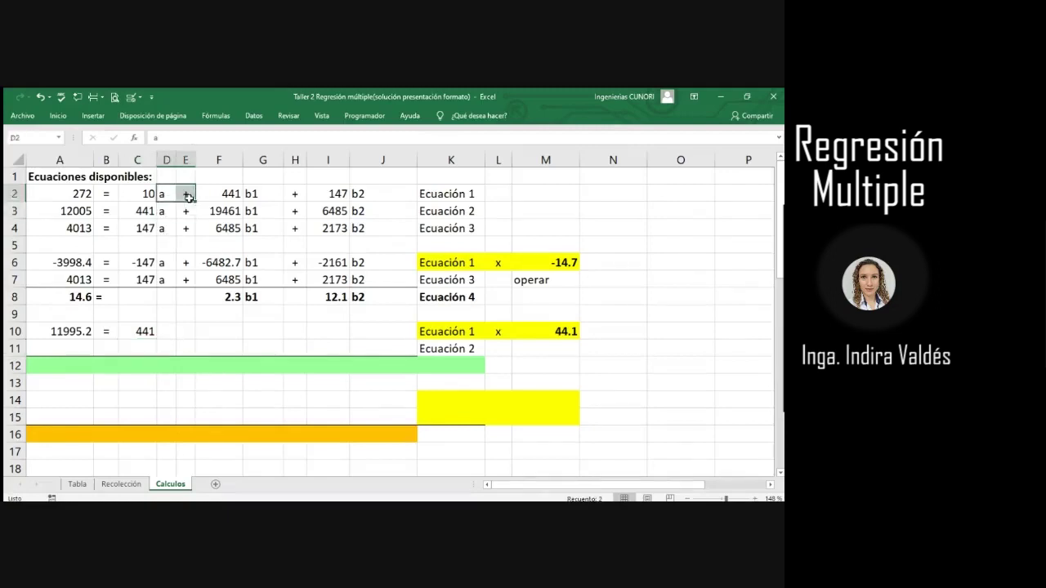
{"action": "key", "text": "ctrl+c"}
{"action": "left_click", "coordinate": [172, 332]}
{"action": "key", "text": "ctrl+v"}
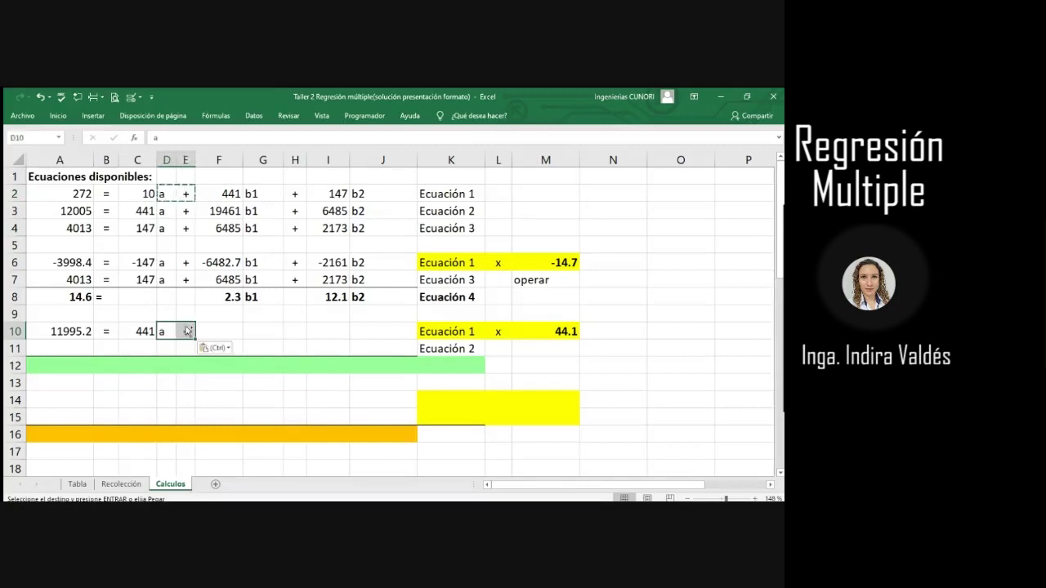
Calculate the scaled b1 coefficient of Ecuación 1 in F10 as =F2*M10.
{"action": "left_click", "coordinate": [229, 330]}
{"action": "type", "text": "="}
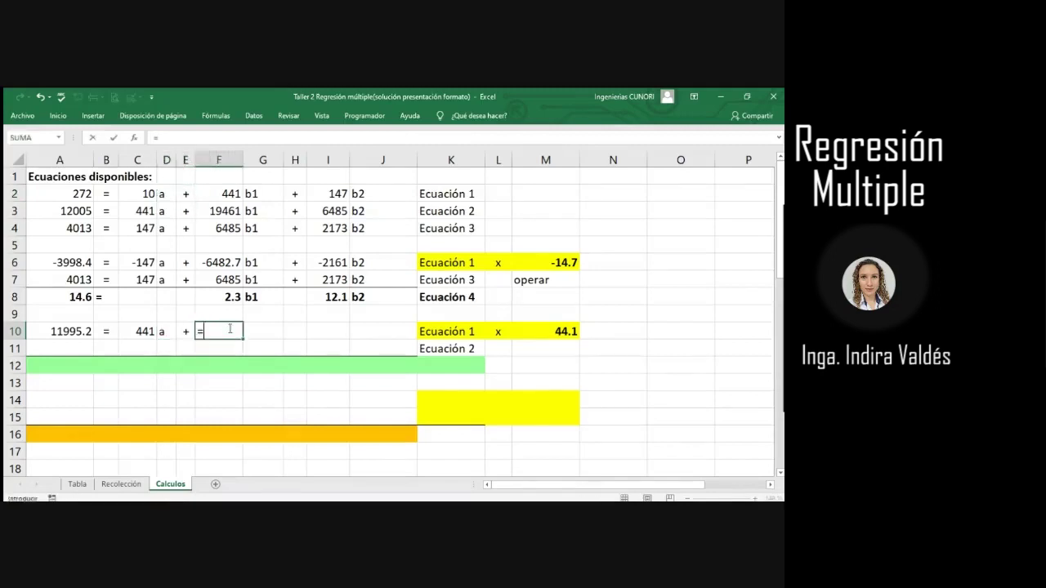
{"action": "left_click", "coordinate": [214, 199]}
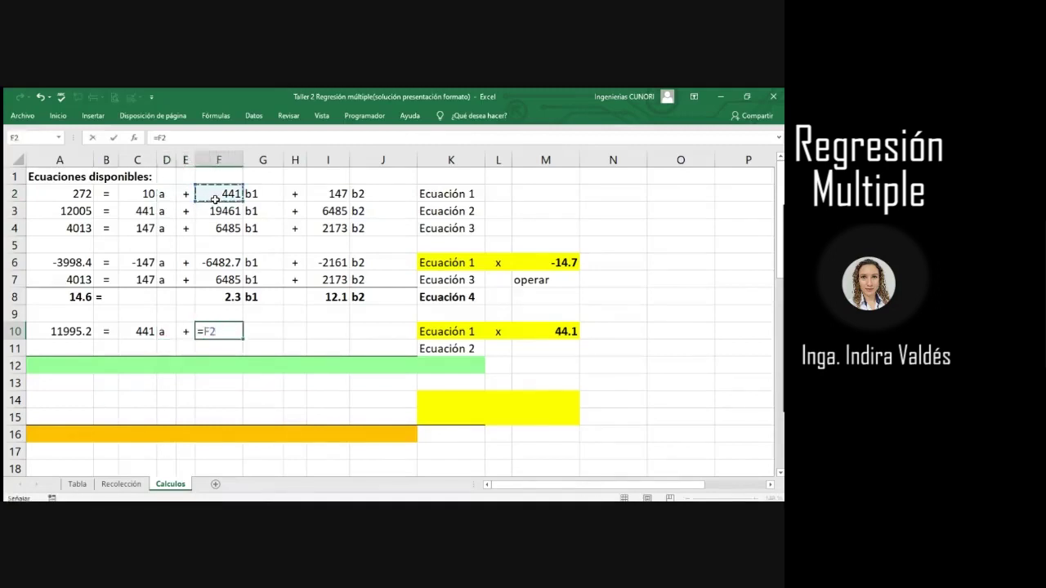
{"action": "type", "text": "*"}
{"action": "left_click", "coordinate": [564, 335]}
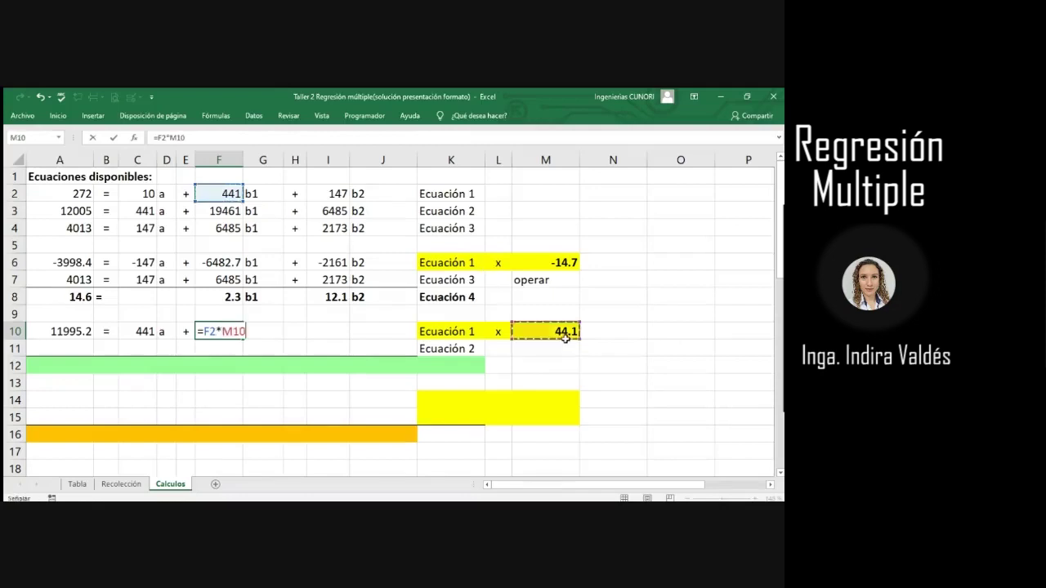
{"action": "key", "text": "Return"}
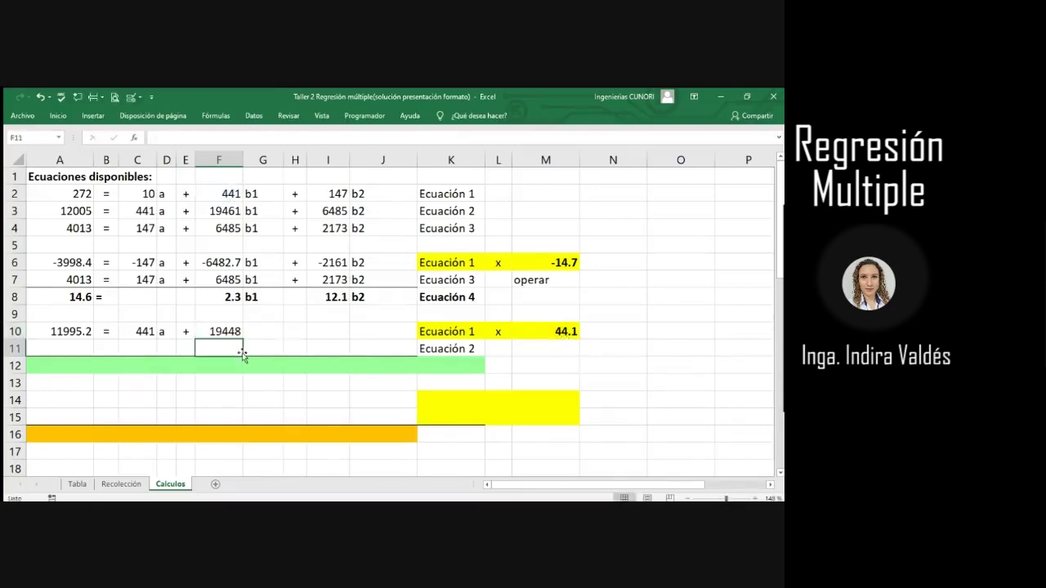
Enter "b1" in G10 and a plus sign in H10.
{"action": "left_click", "coordinate": [260, 337]}
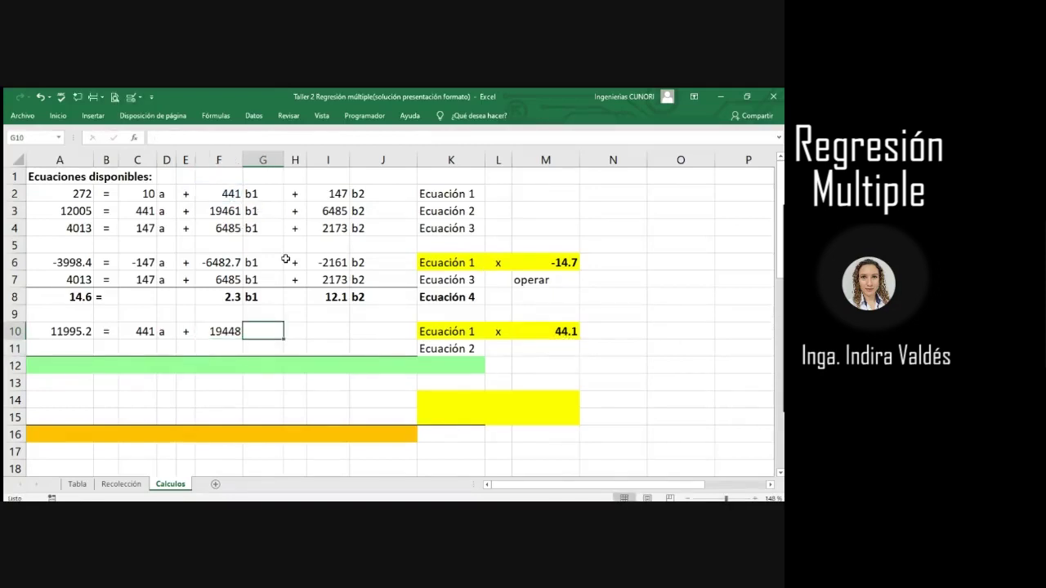
{"action": "type", "text": "b1"}
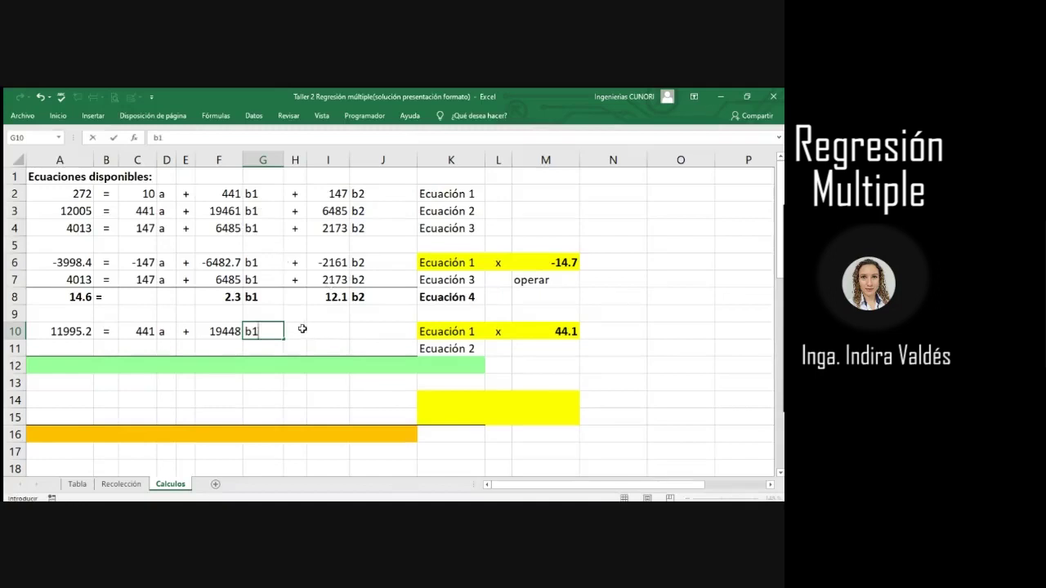
{"action": "left_click", "coordinate": [301, 329]}
{"action": "type", "text": "+"}
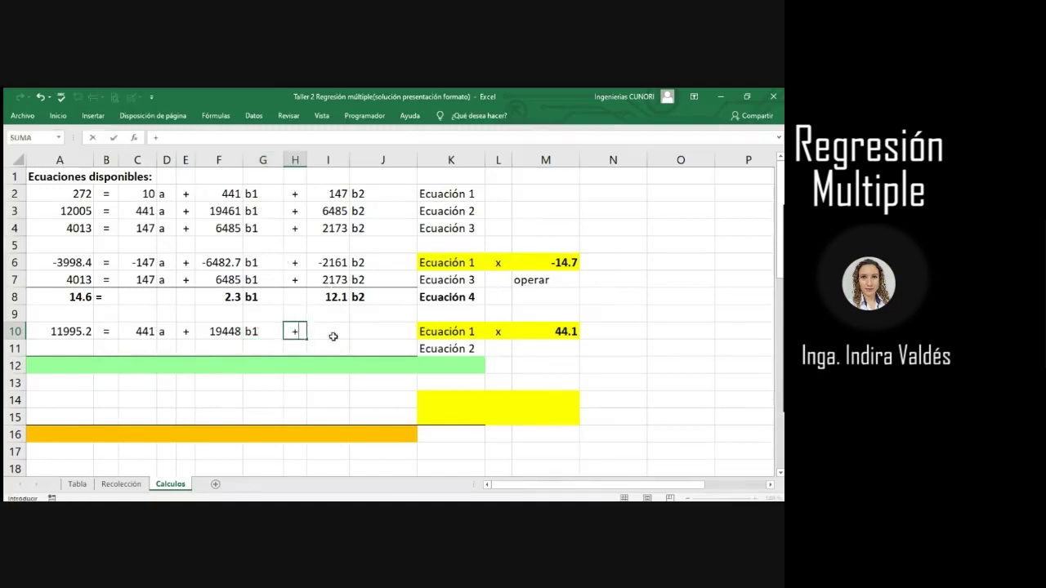
{"action": "key", "text": "ctrl+z"}
{"action": "key", "text": "ctrl+z"}
{"action": "key", "text": "ctrl+y"}
{"action": "key", "text": "ctrl+y"}
Calculate the scaled b2 coefficient of Ecuación 1 in I10 as =I2*M10.
{"action": "left_click", "coordinate": [334, 337]}
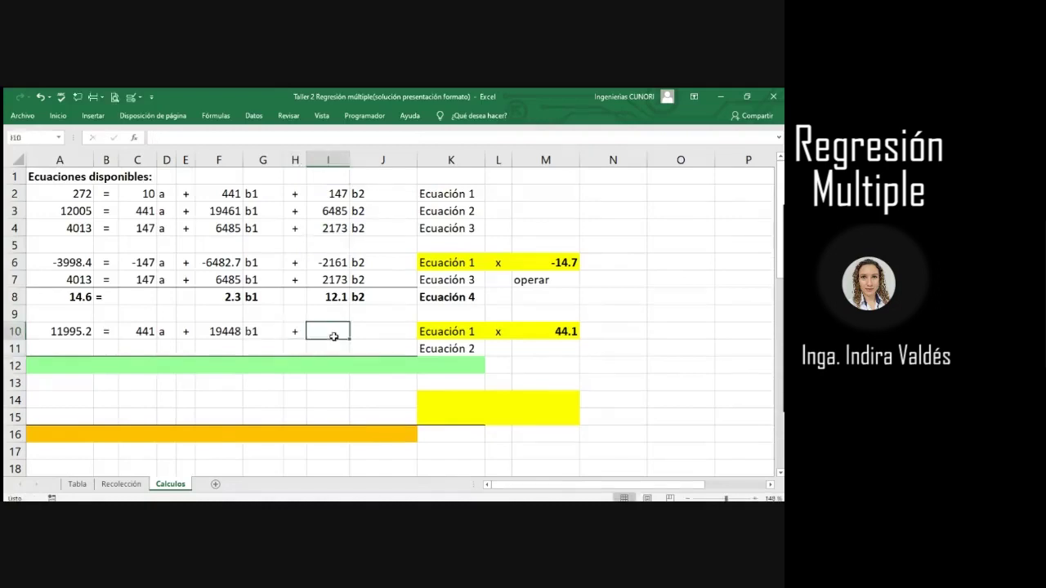
{"action": "type", "text": "="}
{"action": "left_click", "coordinate": [339, 196]}
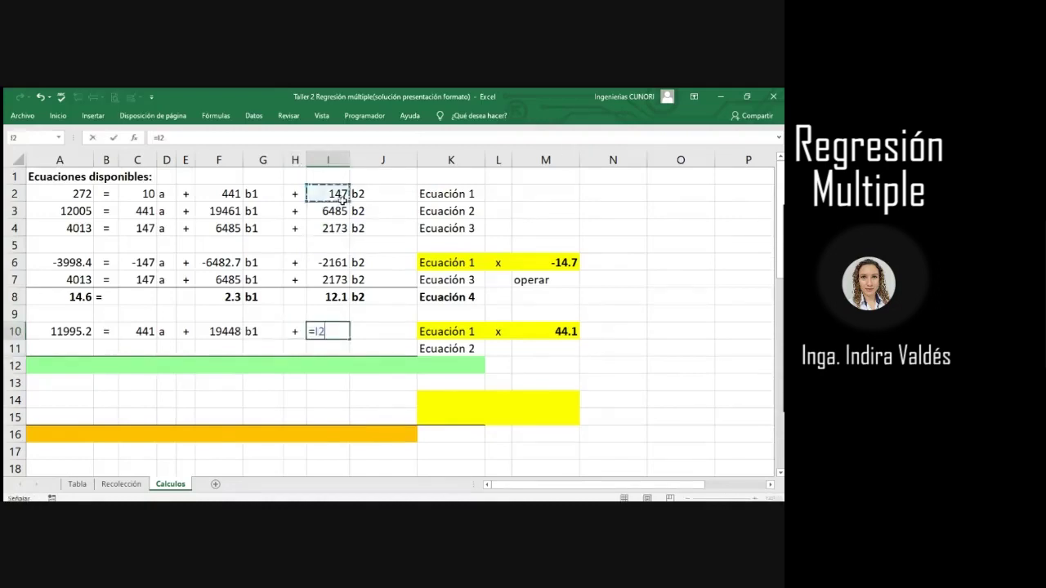
{"action": "type", "text": "*"}
{"action": "left_click", "coordinate": [539, 331]}
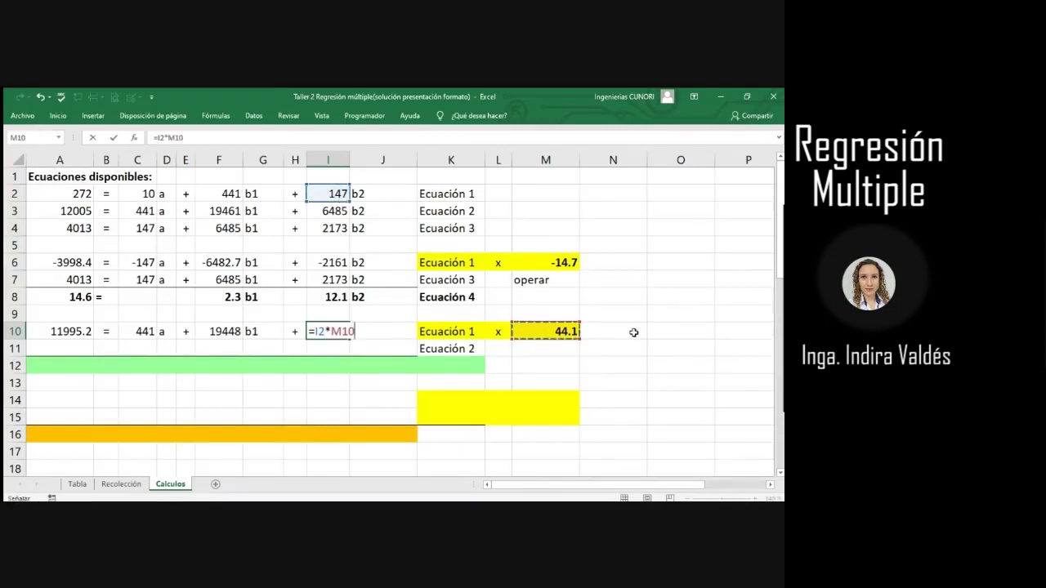
{"action": "key", "text": "Return"}
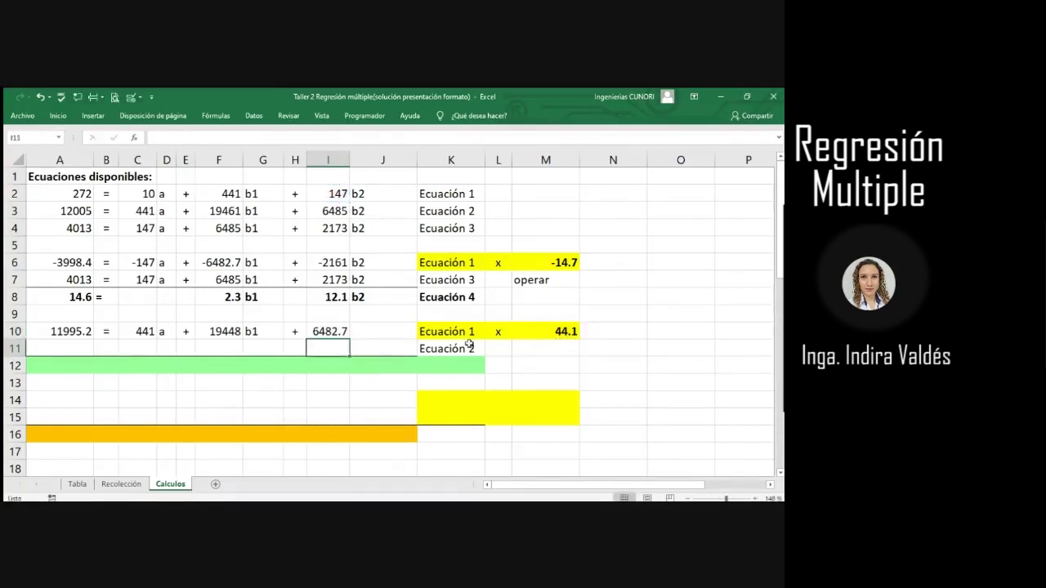
Copy the "b2" label from J2 into J10.
{"action": "left_click", "coordinate": [380, 199]}
{"action": "key", "text": "ctrl+c"}
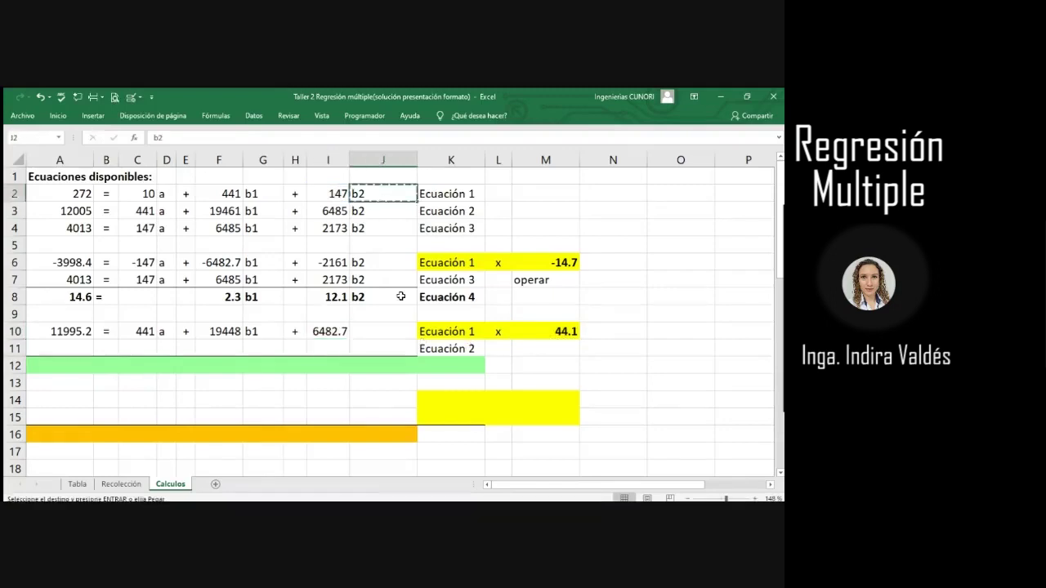
{"action": "left_click", "coordinate": [369, 331]}
{"action": "key", "text": "ctrl+v"}
{"action": "left_click", "coordinate": [364, 353]}
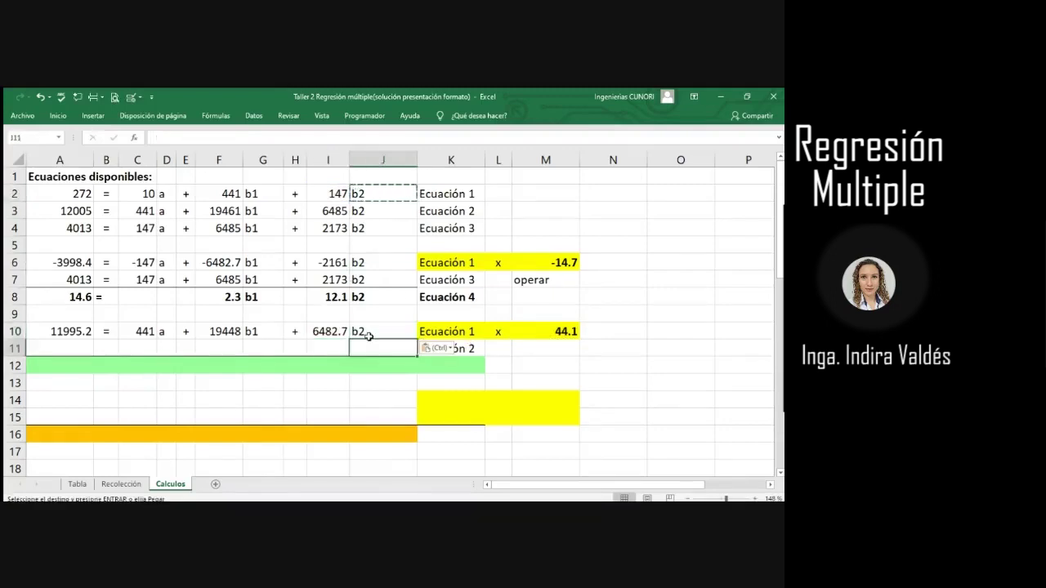
Copy the whole of Ecuación 2 from A3:J3 into A11:J11.
{"action": "left_click", "coordinate": [493, 353]}
{"action": "left_click", "coordinate": [476, 349]}
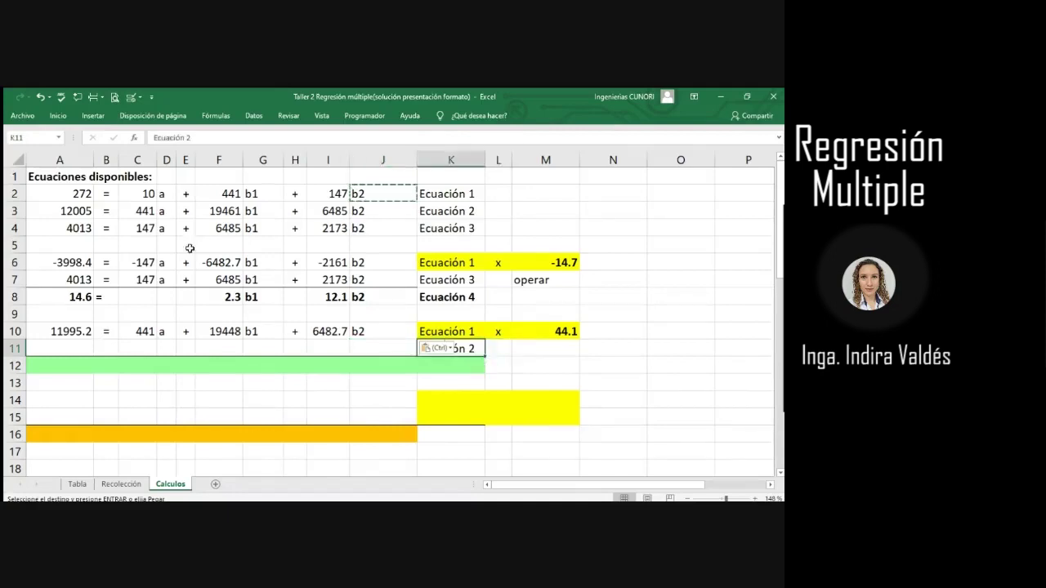
{"action": "left_click_drag", "start_coordinate": [82, 214], "coordinate": [403, 211]}
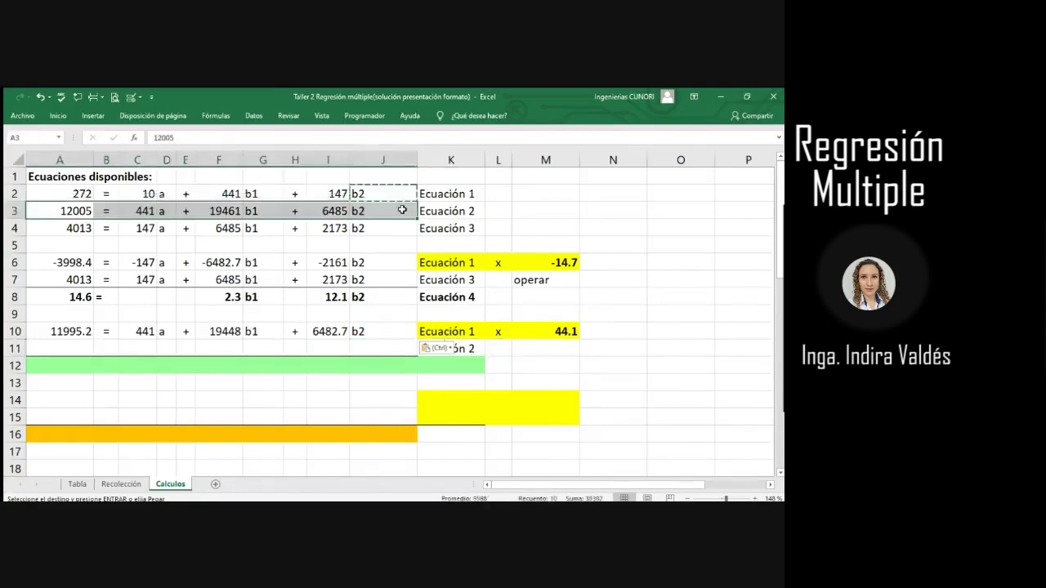
{"action": "key", "text": "ctrl+c"}
{"action": "left_click", "coordinate": [59, 350]}
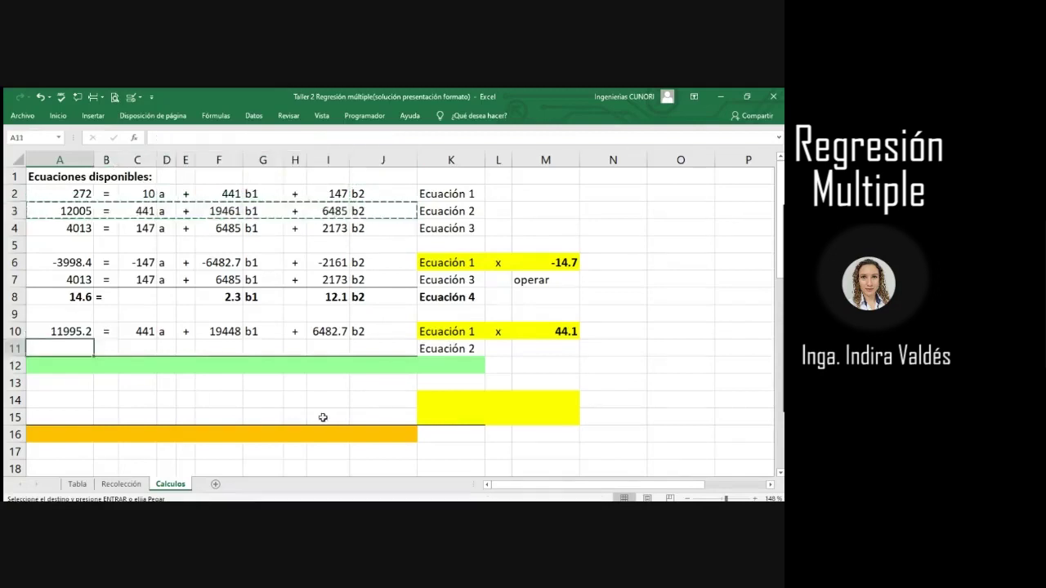
{"action": "key", "text": "ctrl+v"}
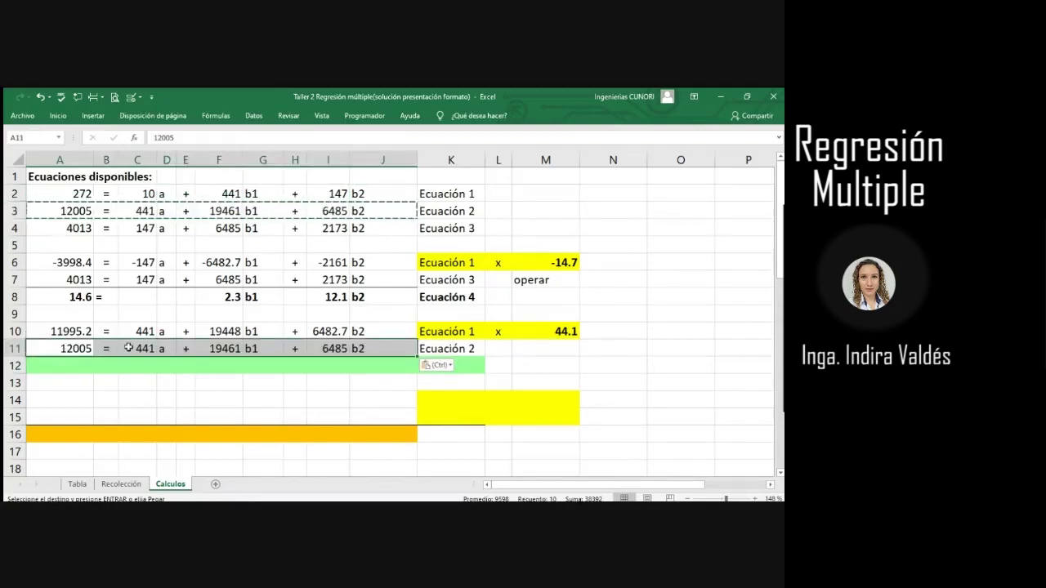
Make the Ecuación 1 multiplier in M10 negative, as =-441/10.
{"action": "double_click", "coordinate": [555, 335]}
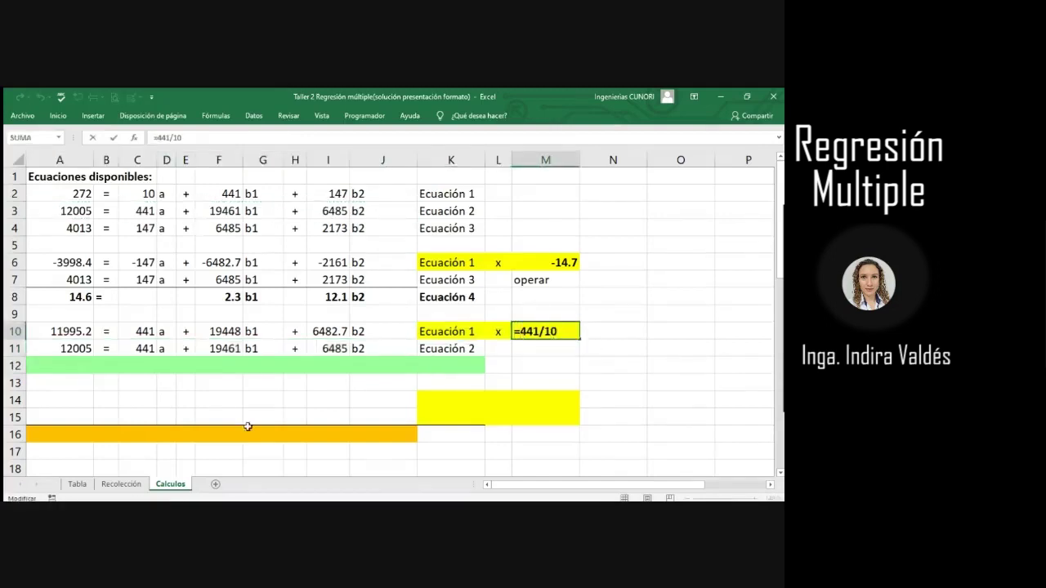
{"action": "type", "text": "-"}
{"action": "key", "text": "Return"}
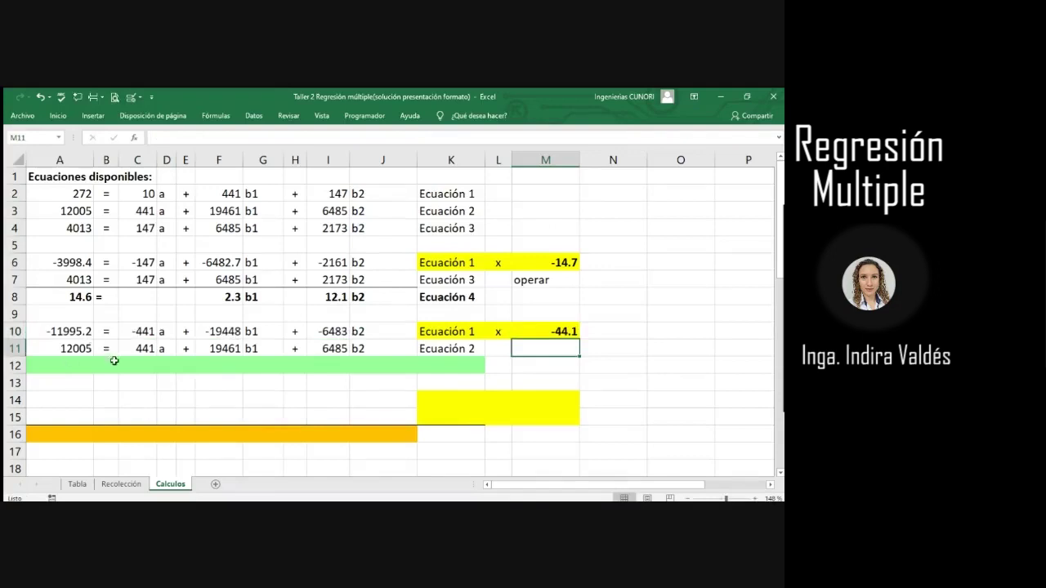
Add the left-hand terms of the two equations in A12 as =A10+A11.
{"action": "left_click", "coordinate": [70, 383]}
{"action": "left_click", "coordinate": [63, 371]}
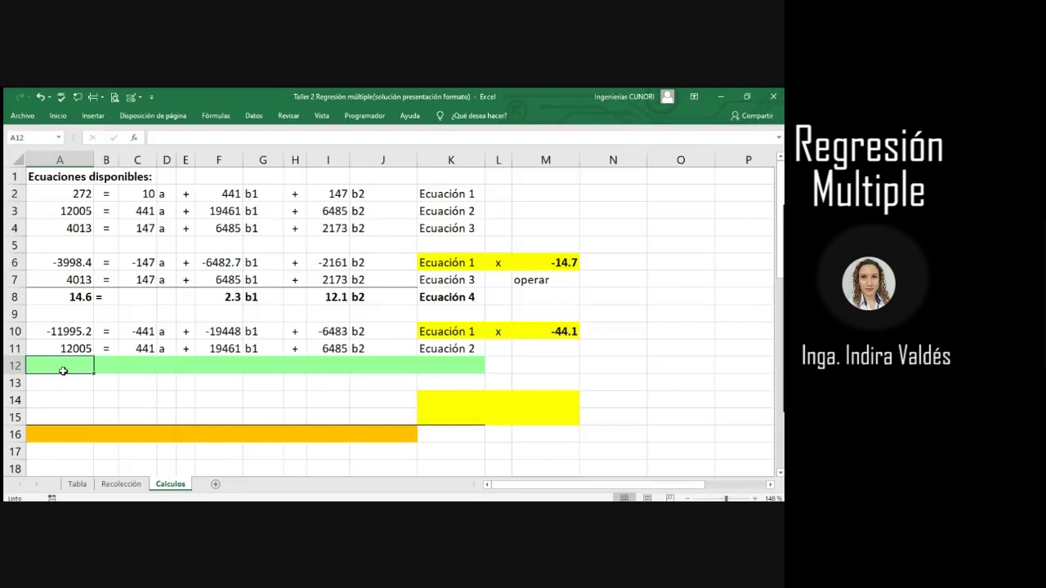
{"action": "type", "text": "="}
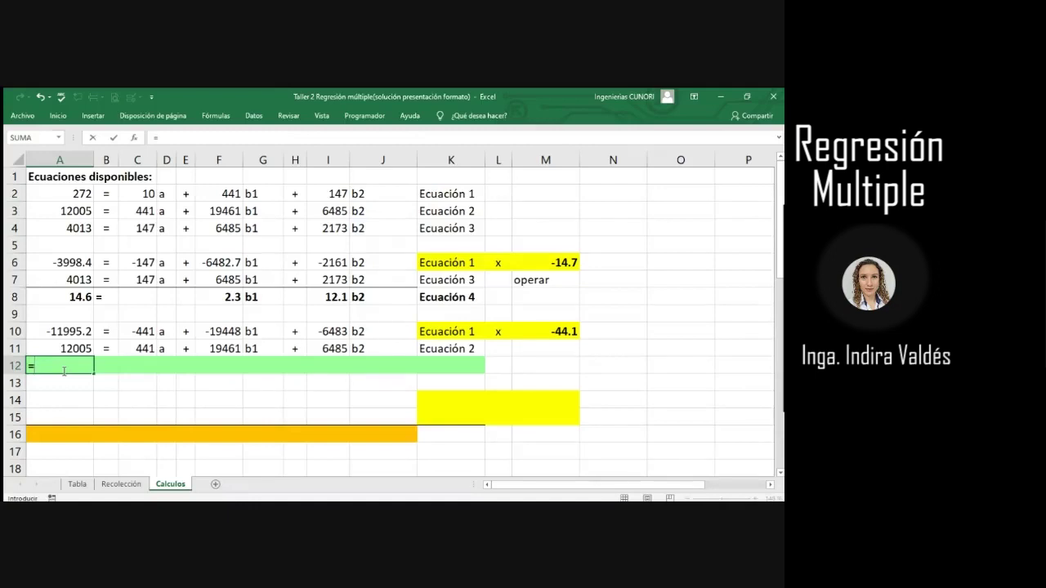
{"action": "left_click", "coordinate": [69, 331]}
{"action": "type", "text": "+"}
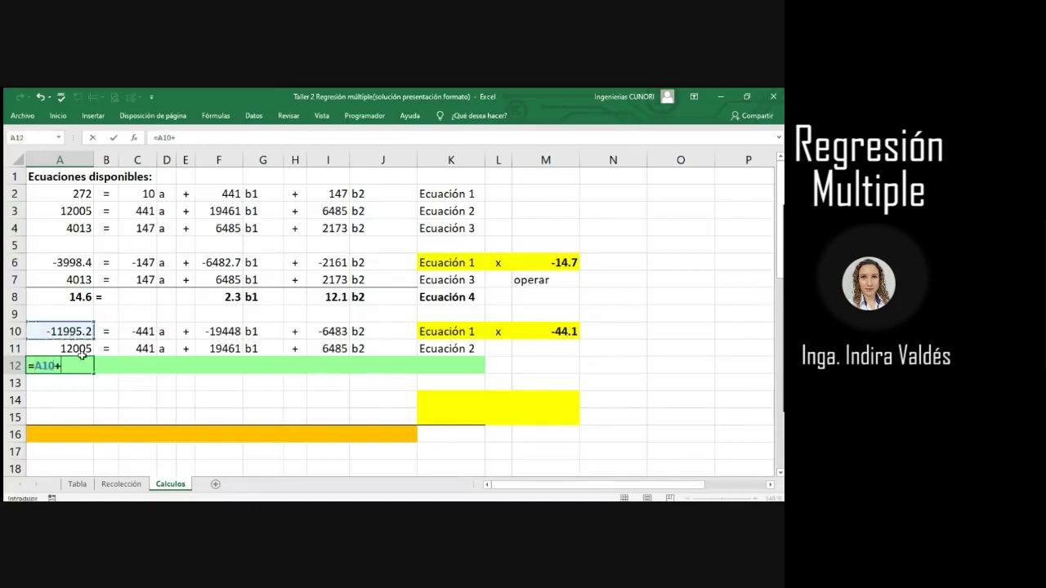
{"action": "left_click", "coordinate": [73, 349]}
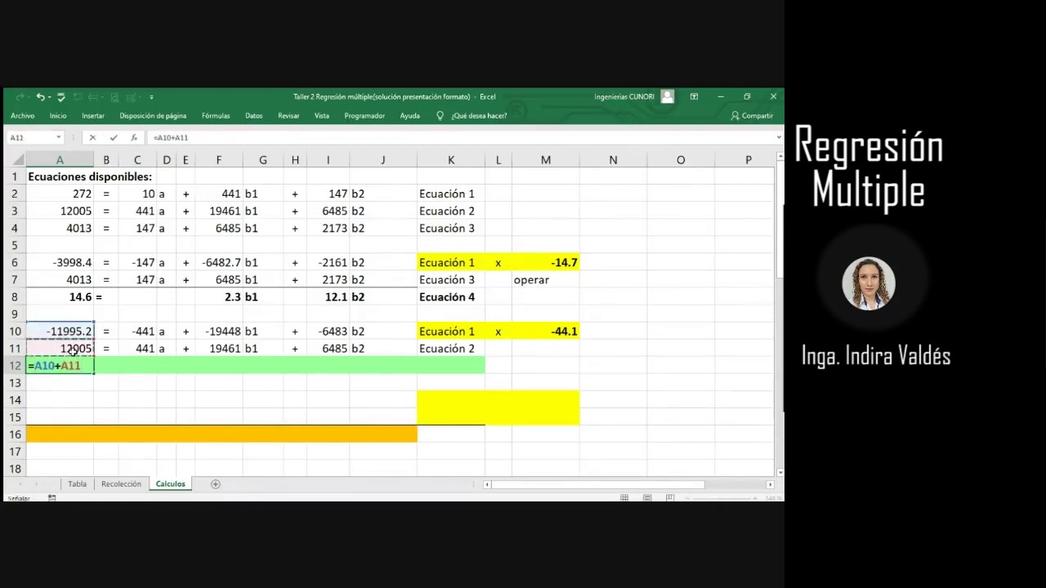
{"action": "key", "text": "Return"}
Copy the equals sign from B11 into B12.
{"action": "left_click", "coordinate": [107, 350]}
{"action": "key", "text": "ctrl+c"}
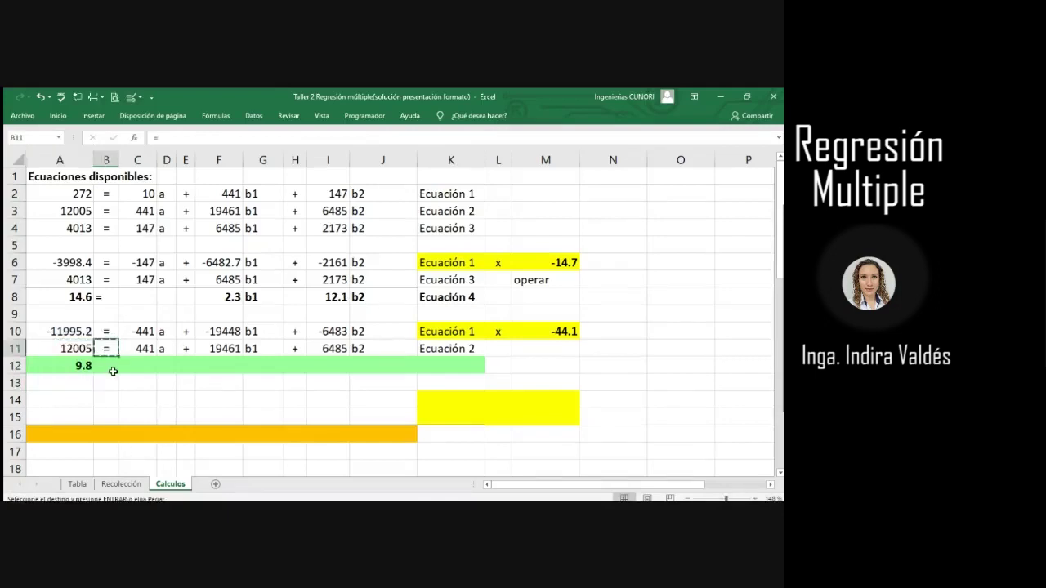
{"action": "left_click", "coordinate": [109, 367]}
{"action": "key", "text": "ctrl+v"}
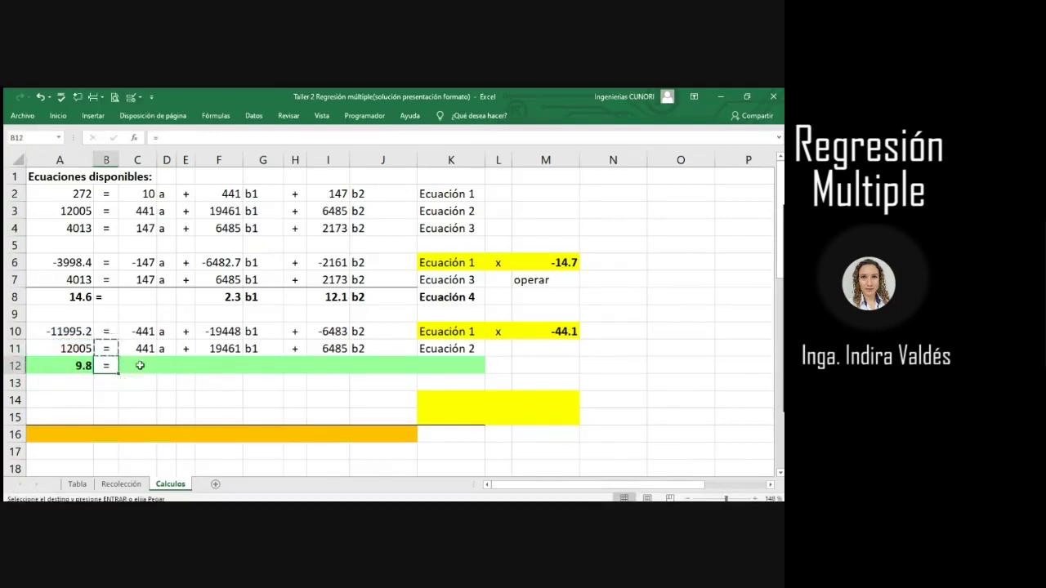
Enter a plus sign in E12 of the green result row.
{"action": "left_click", "coordinate": [191, 368]}
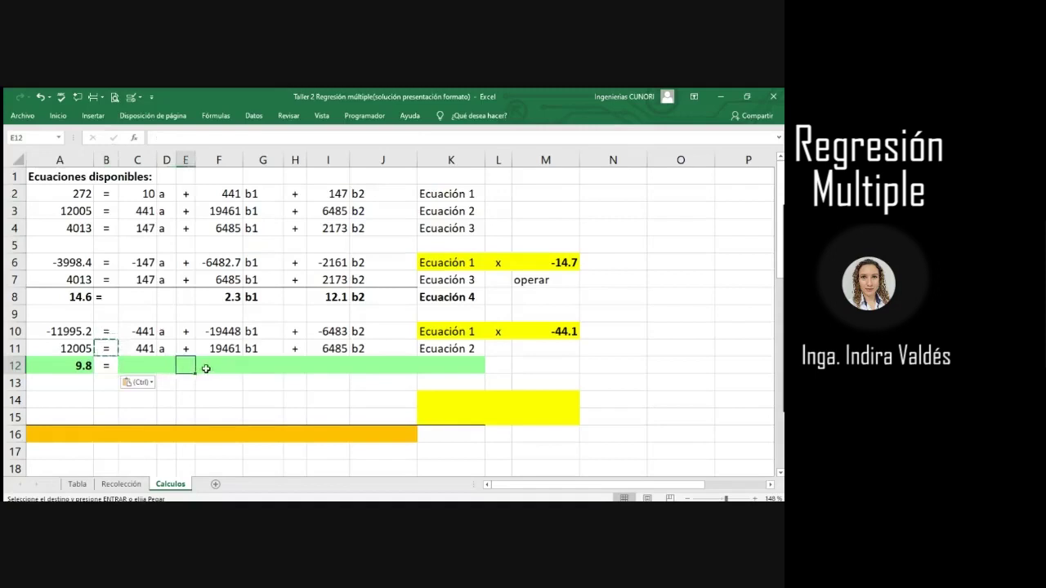
{"action": "type", "text": "+"}
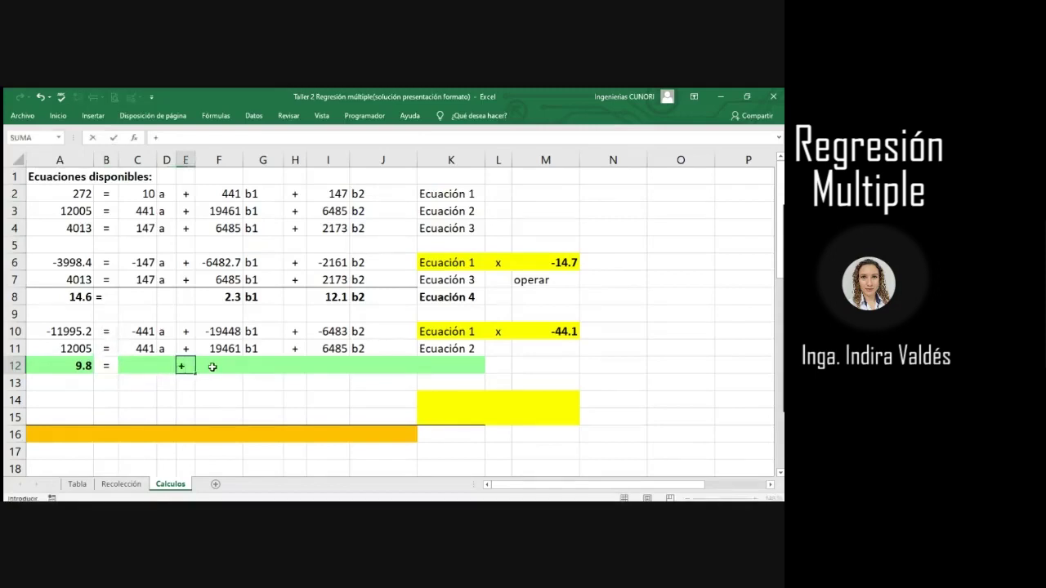
{"action": "left_click", "coordinate": [212, 367]}
{"action": "key", "text": "BackSpace"}
{"action": "key", "text": "BackSpace"}
{"action": "key", "text": "BackSpace"}
{"action": "key", "text": "Tab"}
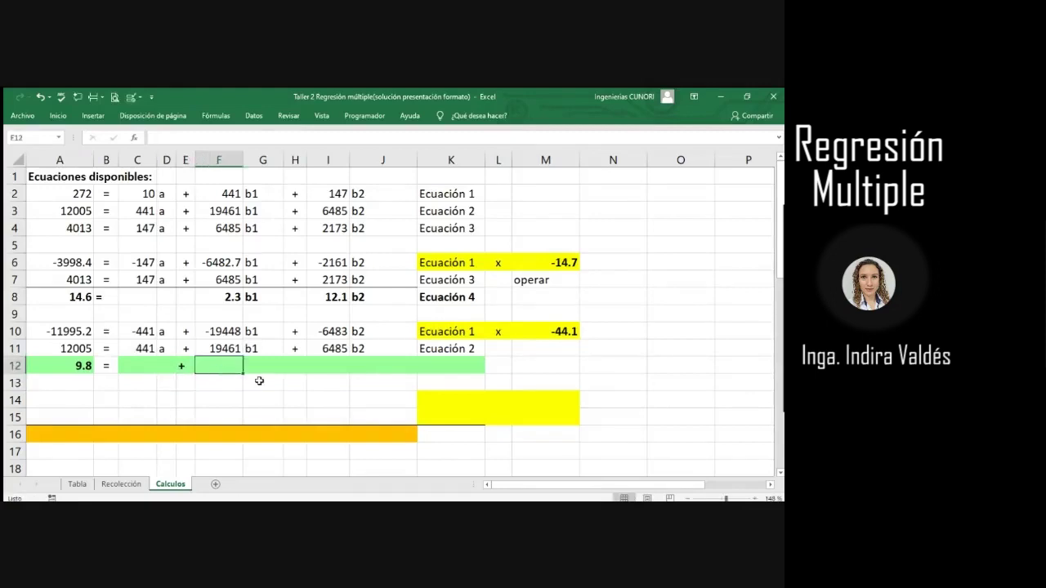
Add the b1 coefficients of the two equations in F12 as =F10+F11.
{"action": "type", "text": "="}
{"action": "left_click", "coordinate": [228, 332]}
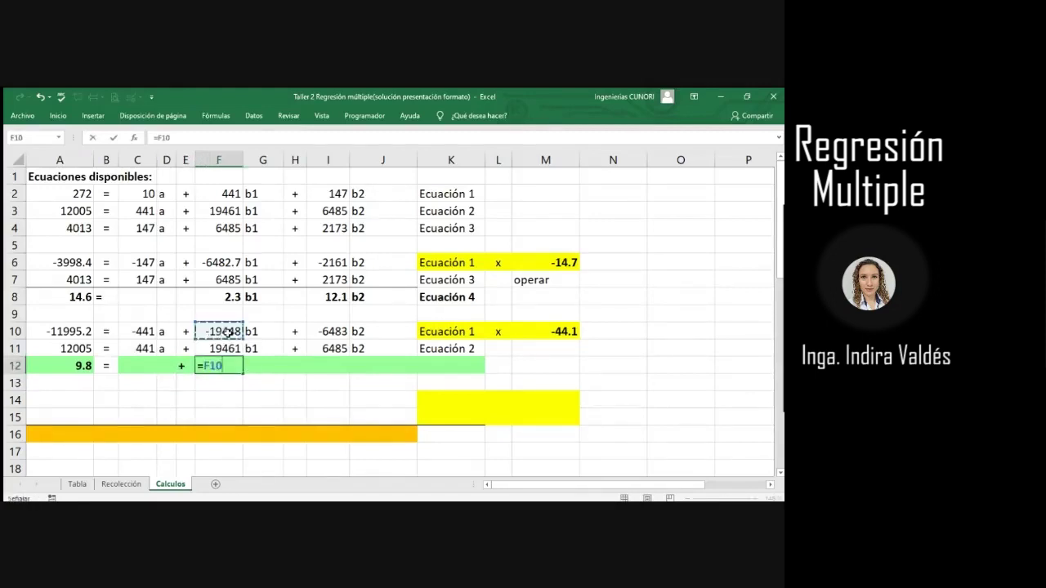
{"action": "type", "text": "+"}
{"action": "left_click", "coordinate": [229, 349]}
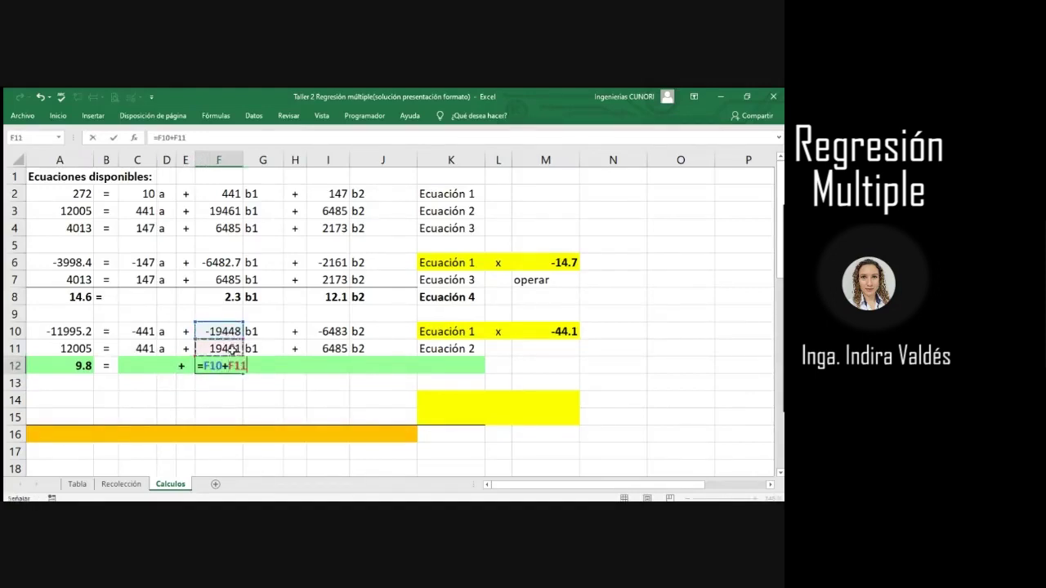
{"action": "key", "text": "Return"}
Enter "b1" in G12 and a plus sign in H12.
{"action": "left_click", "coordinate": [260, 365]}
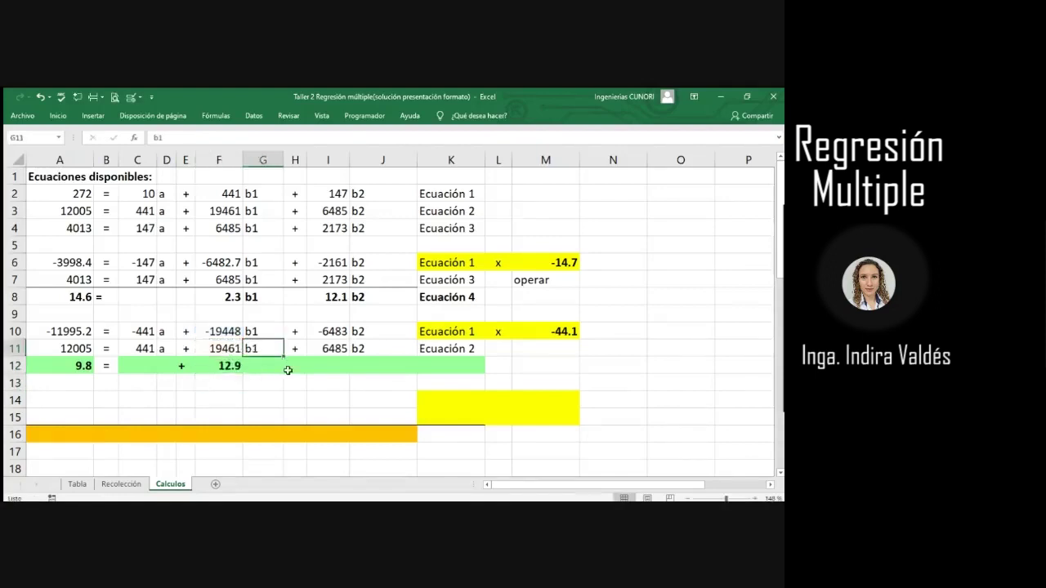
{"action": "type", "text": "b1"}
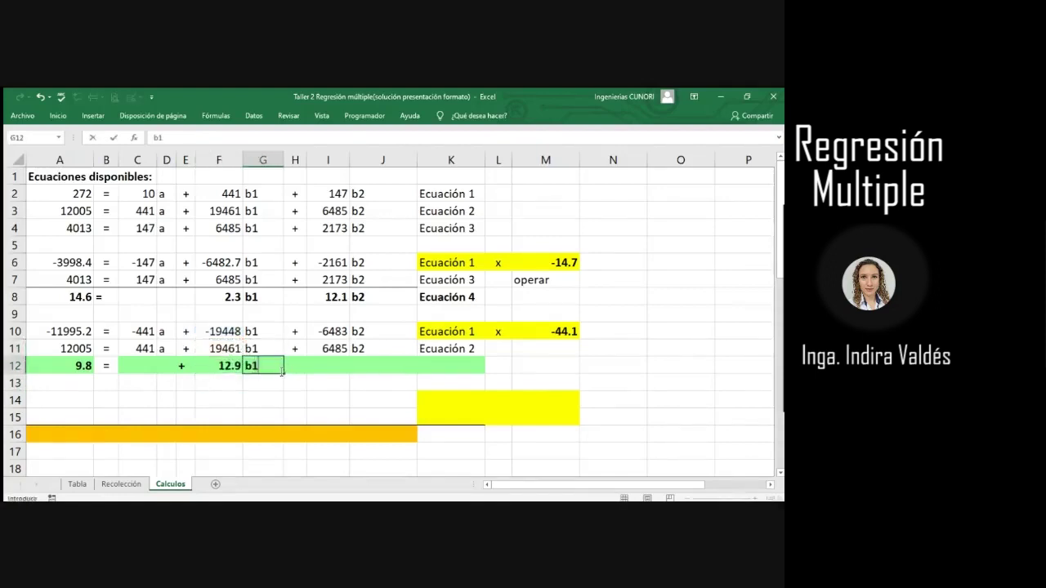
{"action": "left_click", "coordinate": [293, 368]}
{"action": "type", "text": "+"}
{"action": "key", "text": "Return"}
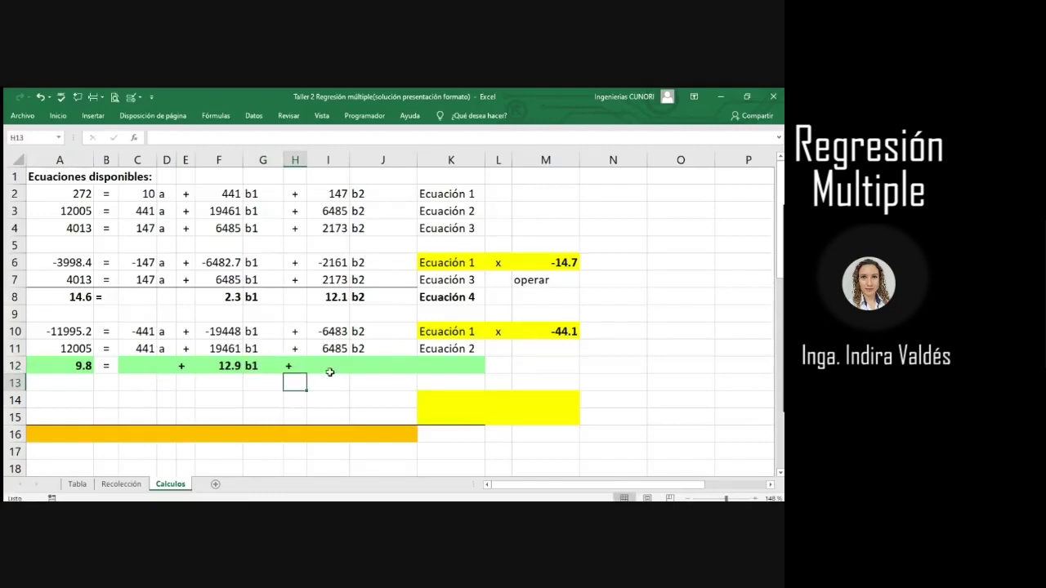
Add the b2 coefficients in I12 as =I10+I11 and enter "b2" in J12.
{"action": "left_click", "coordinate": [331, 365]}
{"action": "type", "text": "="}
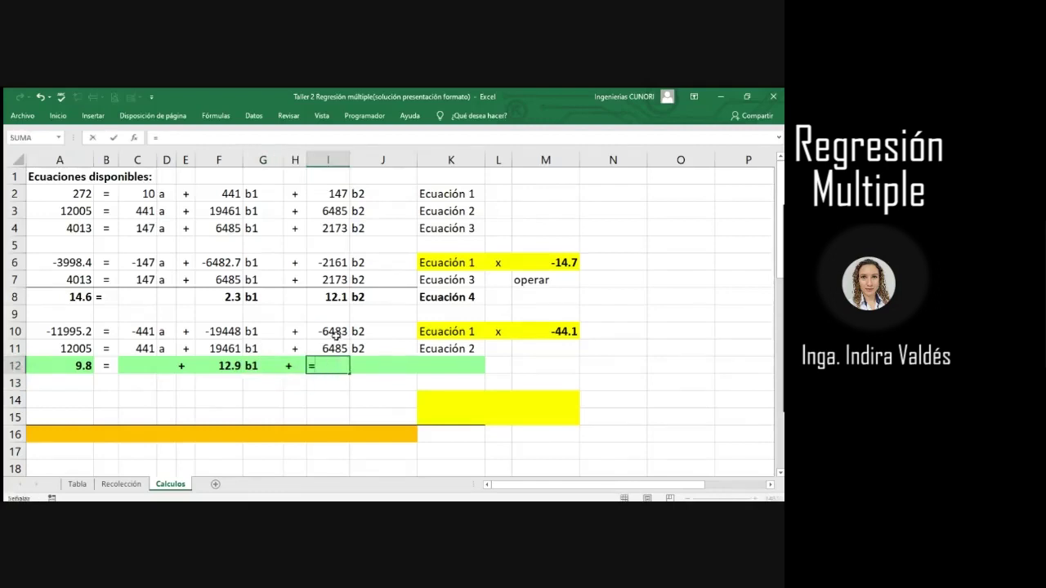
{"action": "left_click", "coordinate": [337, 331]}
{"action": "type", "text": "+"}
{"action": "left_click", "coordinate": [340, 352]}
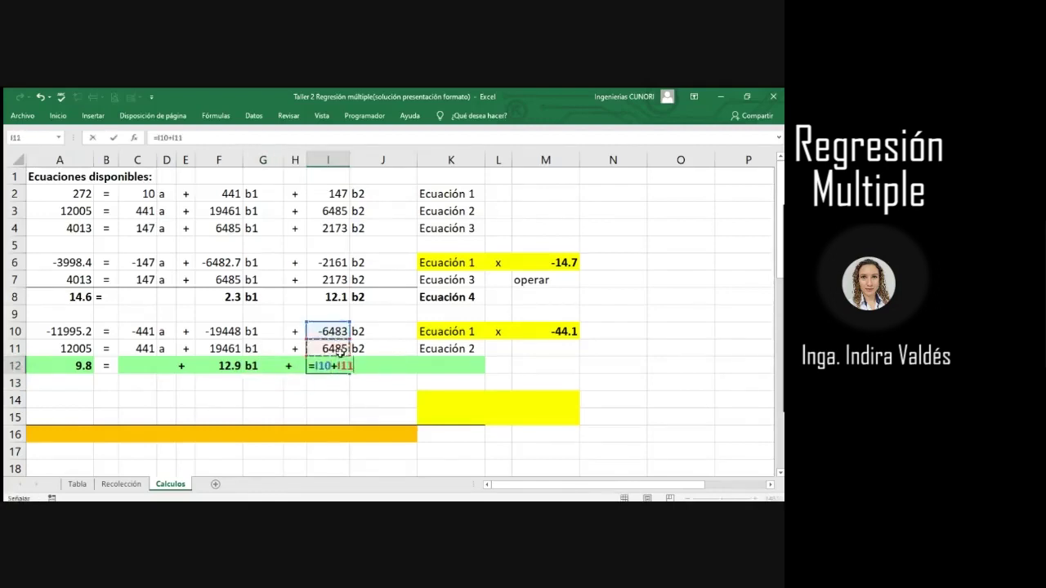
{"action": "key", "text": "Return"}
{"action": "left_click", "coordinate": [383, 372]}
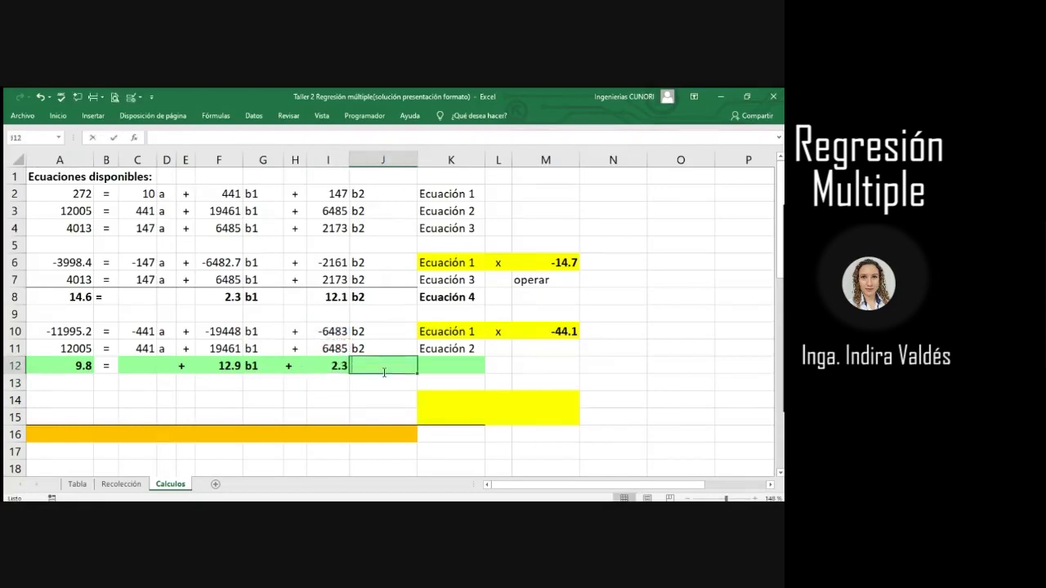
{"action": "type", "text": "b2"}
Enter the label "Ecuación 2" for the green result row in K12 and reselect it for editing.
{"action": "left_click", "coordinate": [439, 370]}
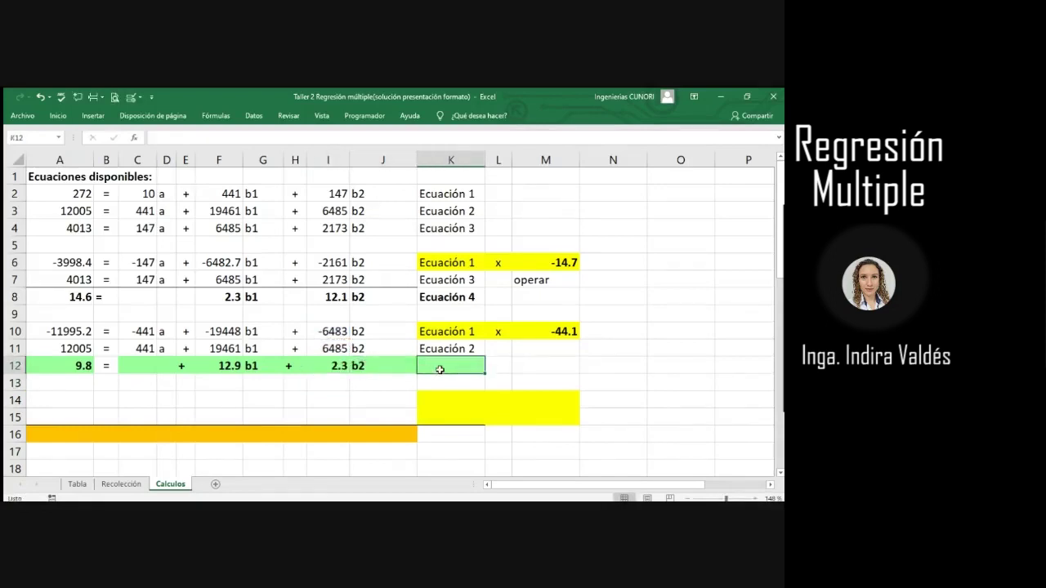
{"action": "type", "text": "Ecuación 2"}
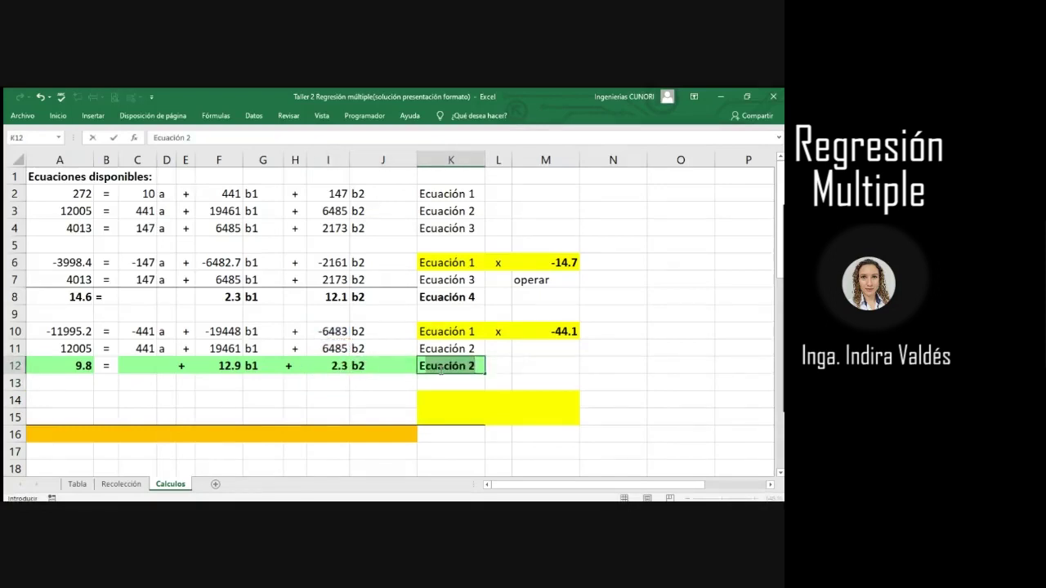
{"action": "key", "text": "Tab"}
{"action": "left_click", "coordinate": [441, 370]}
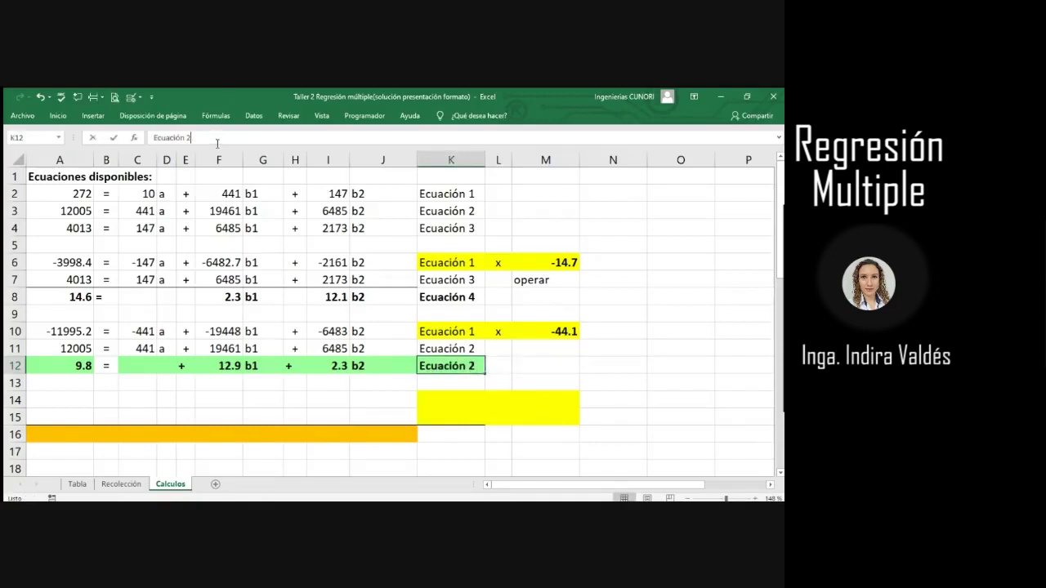